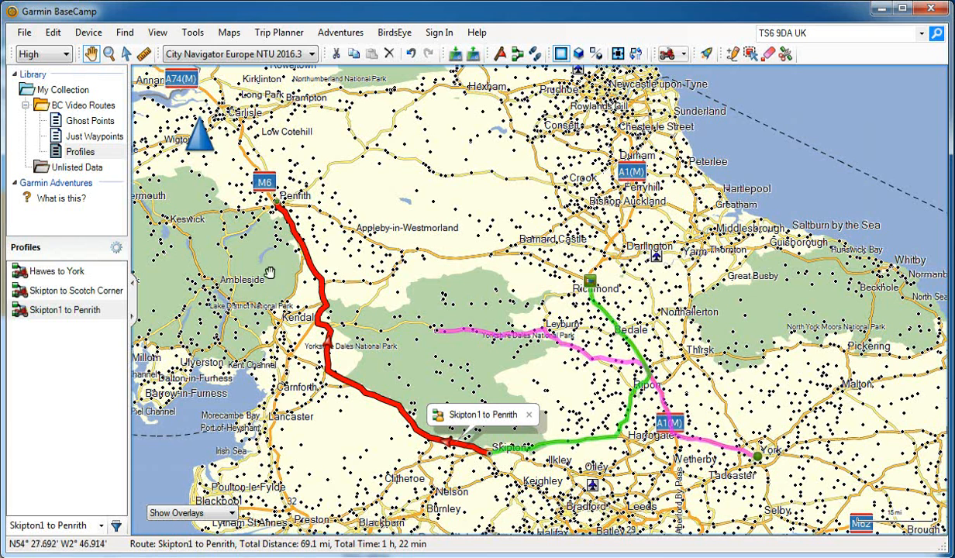
Review the available activity profiles and examine the Motorcycling profile's route preference, avoidance and speed options.
click(683, 54)
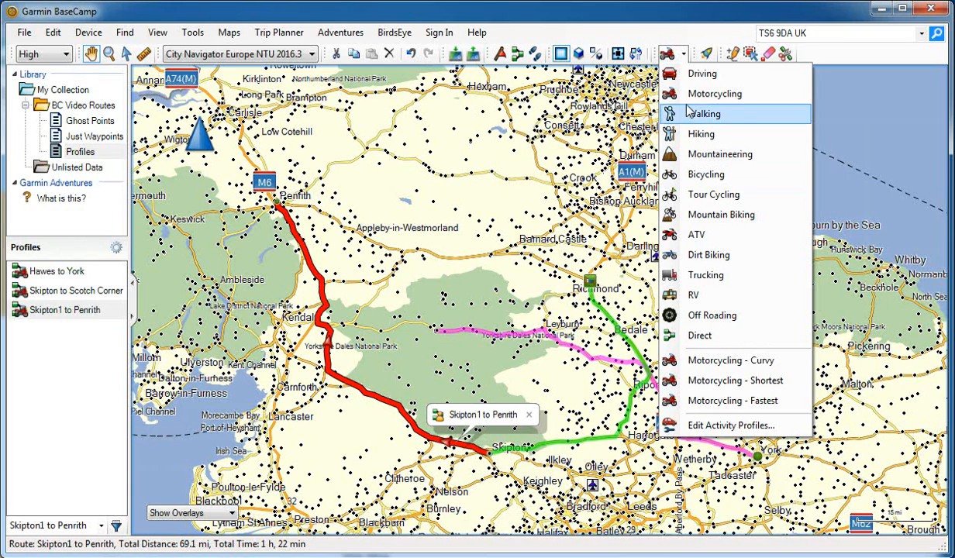
click(449, 191)
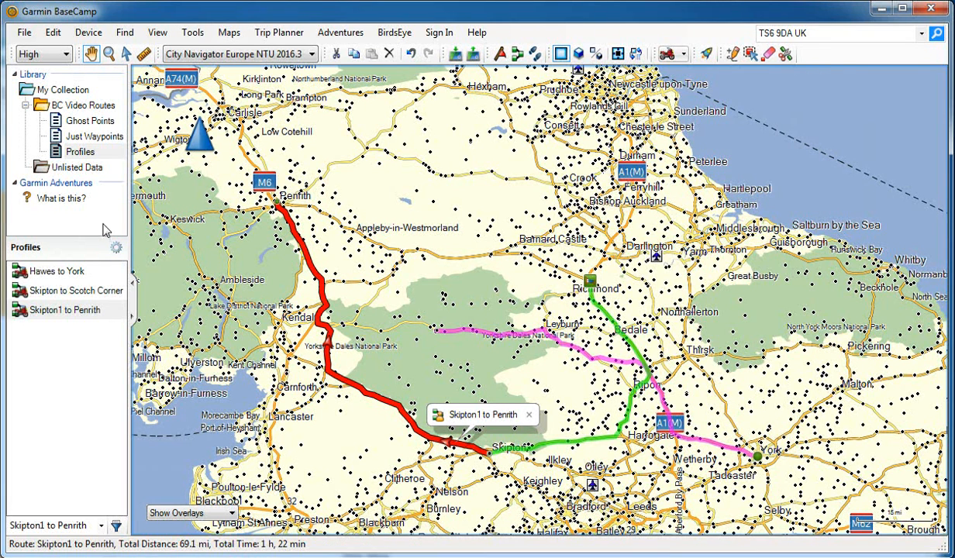
click(53, 33)
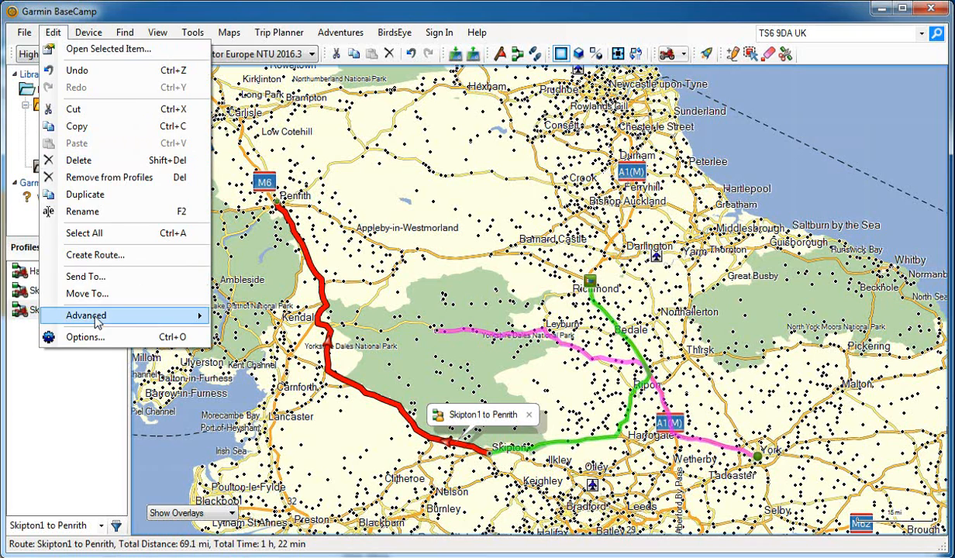
click(86, 337)
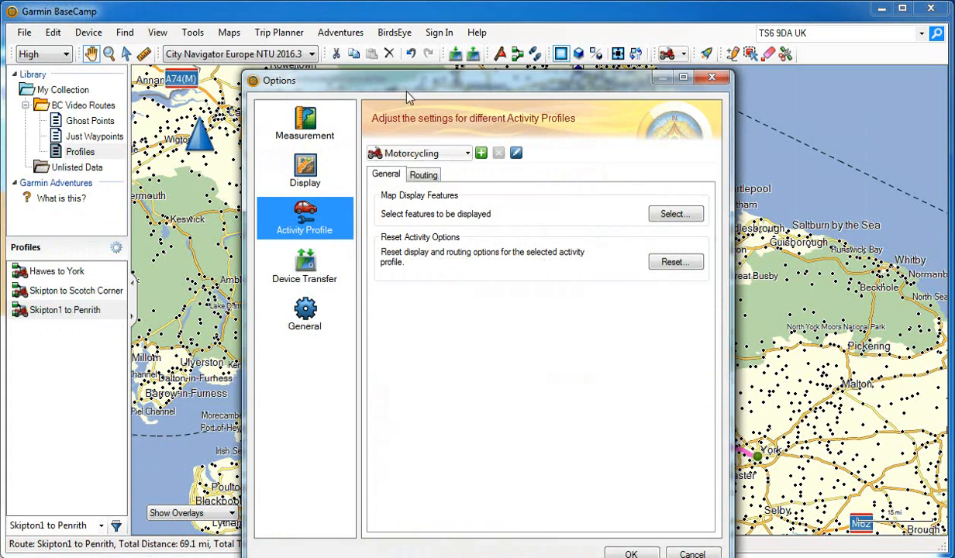
drag(405, 80, 398, 51)
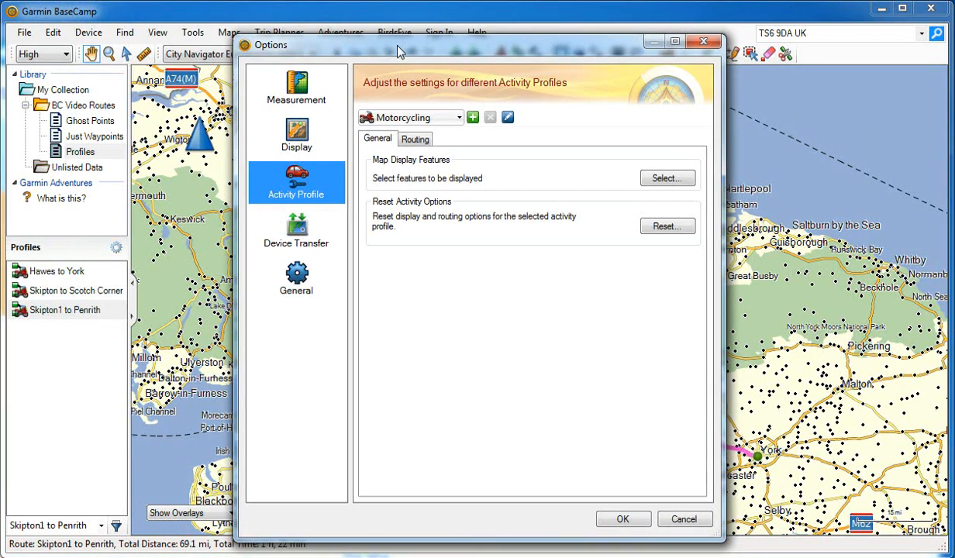
click(417, 143)
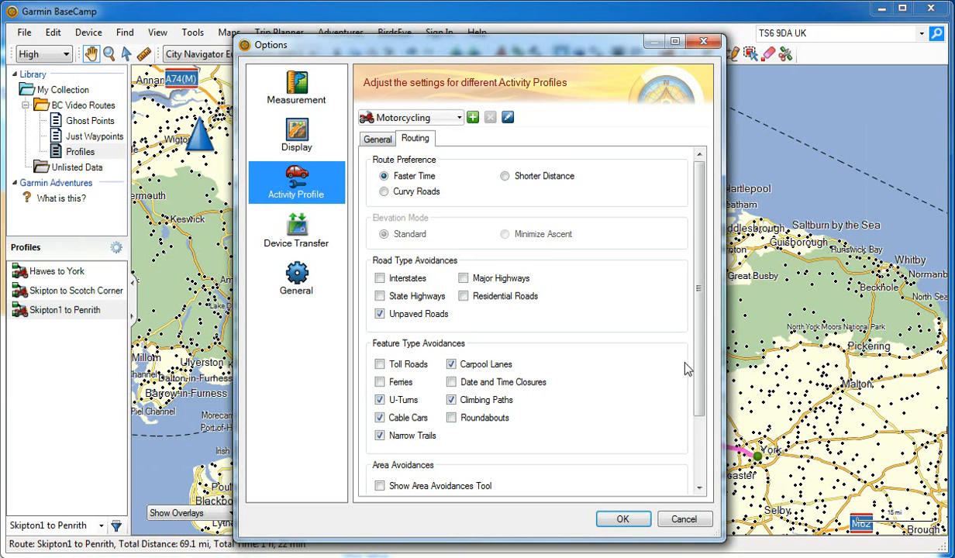
drag(698, 360, 698, 425)
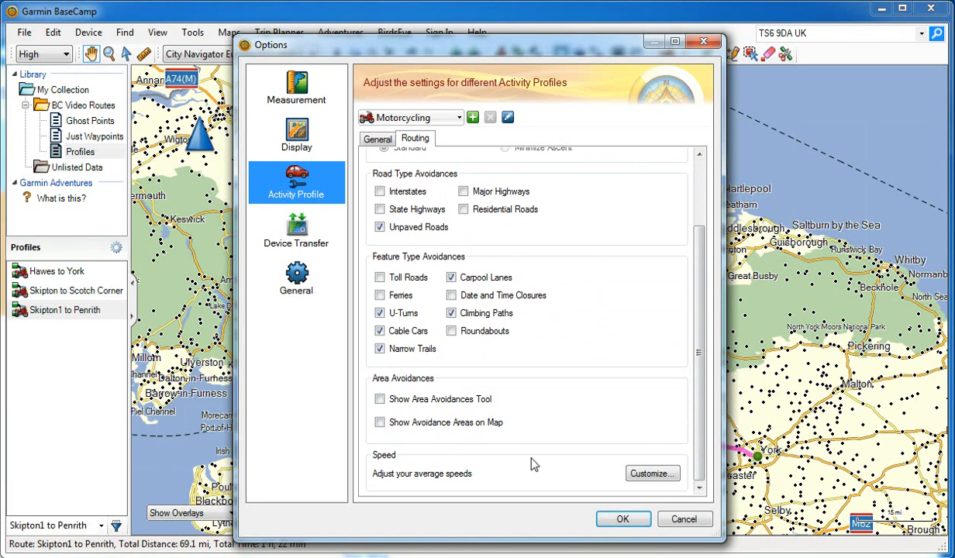
drag(695, 457, 700, 386)
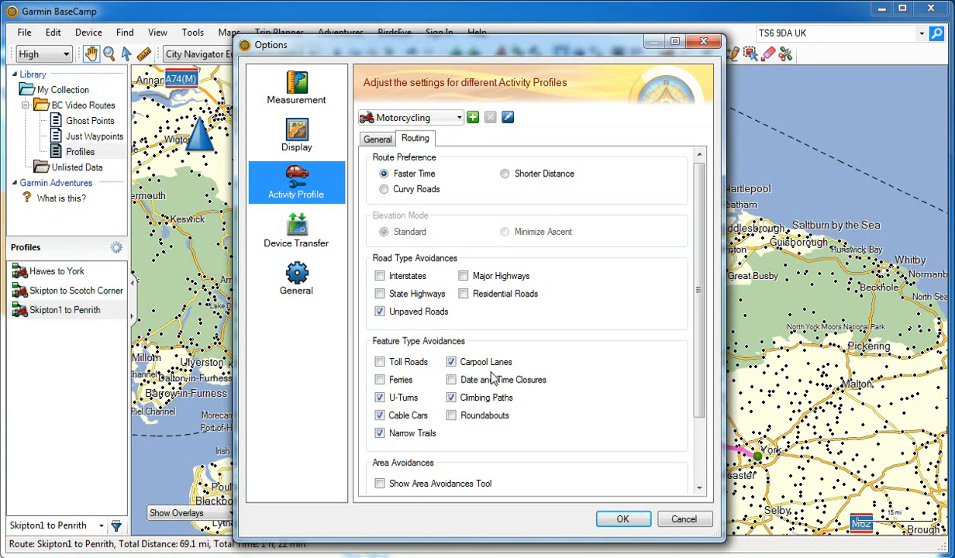
click(623, 520)
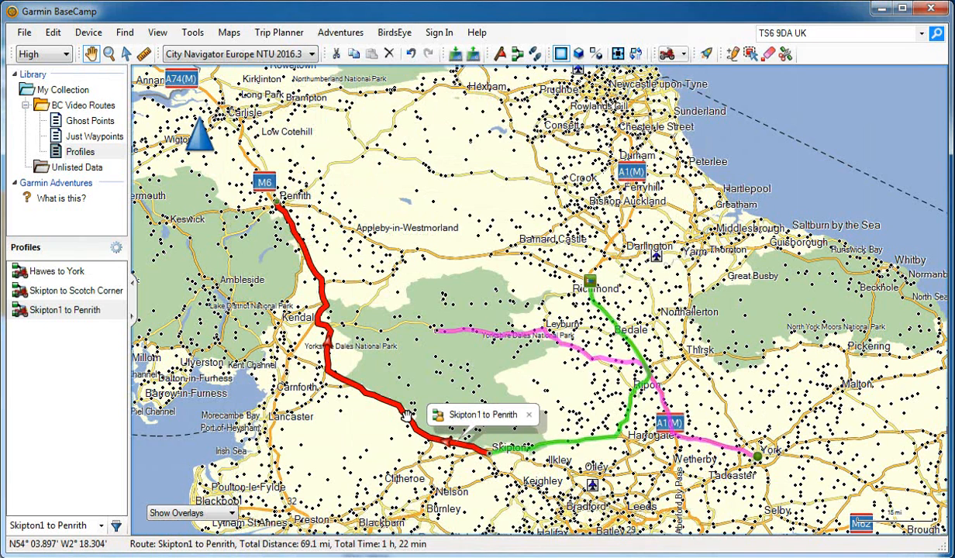
Set the Motorcycling profile's route preference to Curvy Roads and recalculate the routes that use it.
mouse_move(405, 416)
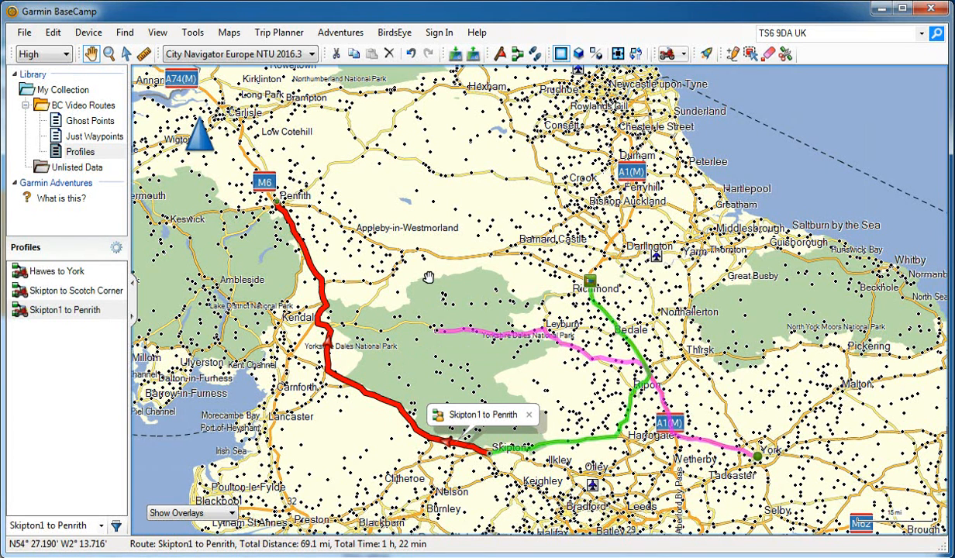
click(53, 32)
click(50, 337)
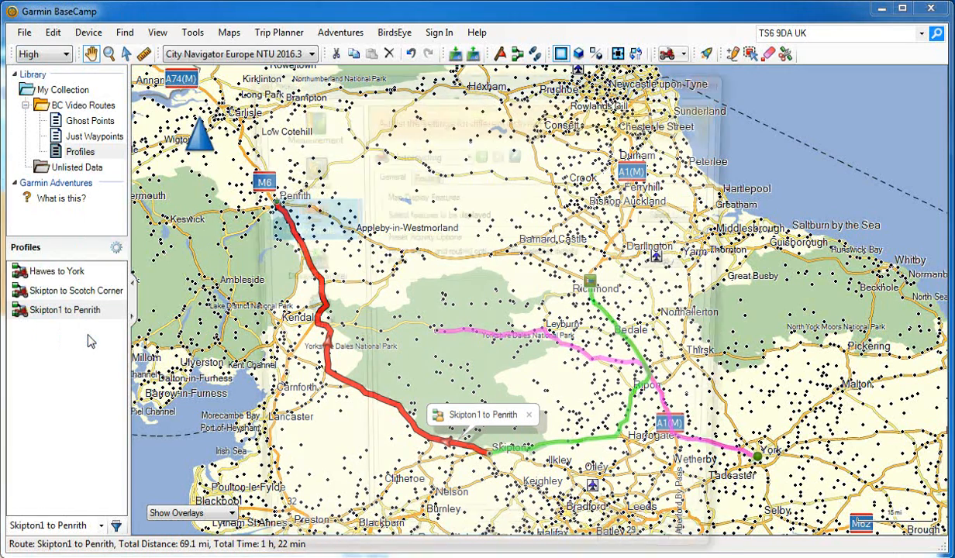
click(431, 177)
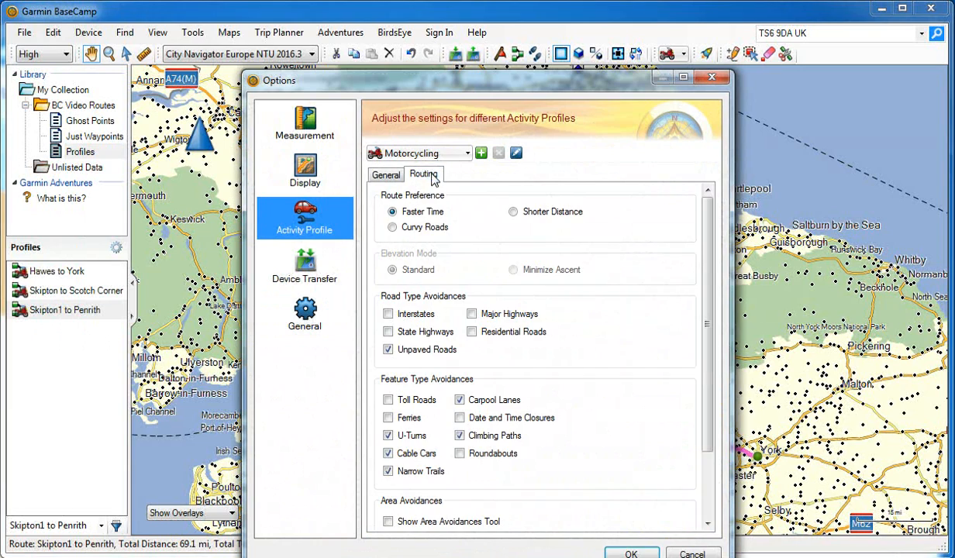
click(410, 224)
drag(470, 87, 3, 37)
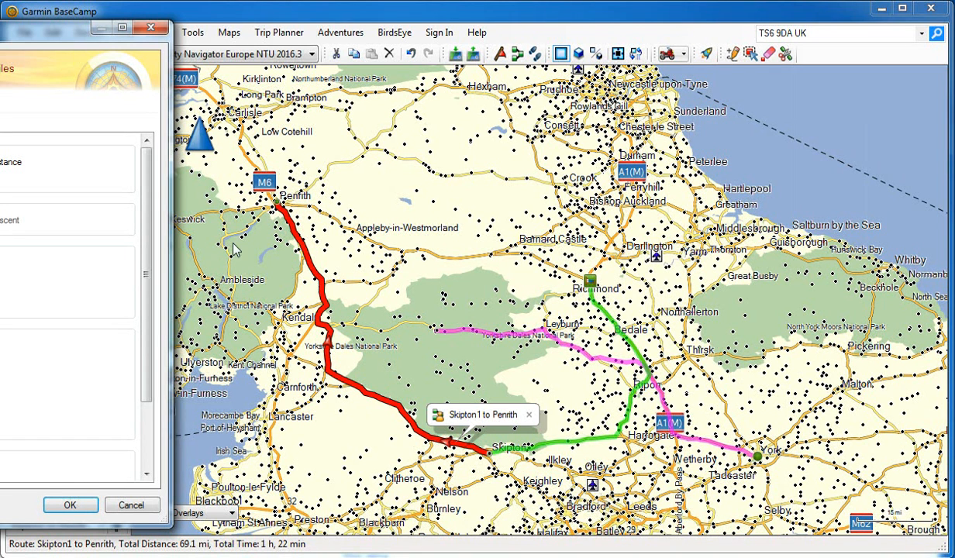
click(70, 505)
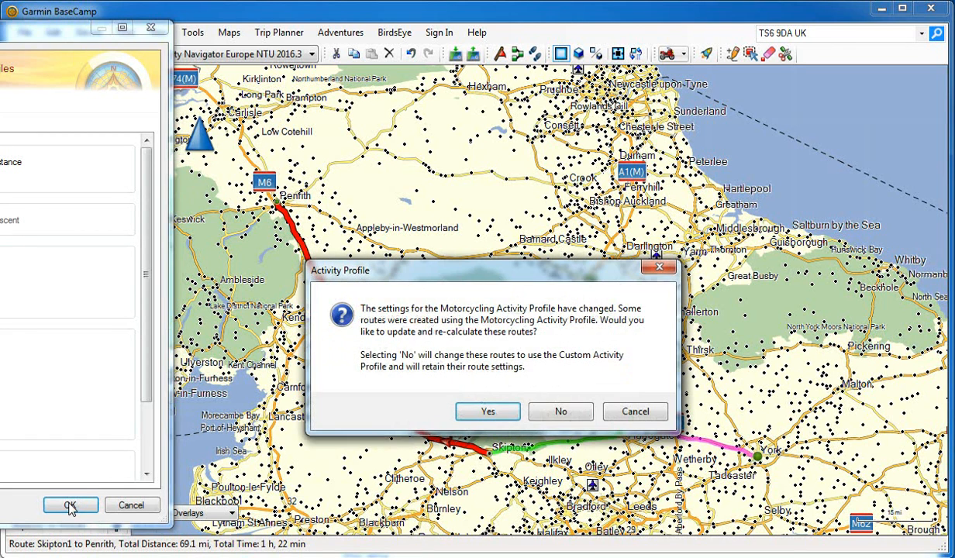
click(486, 412)
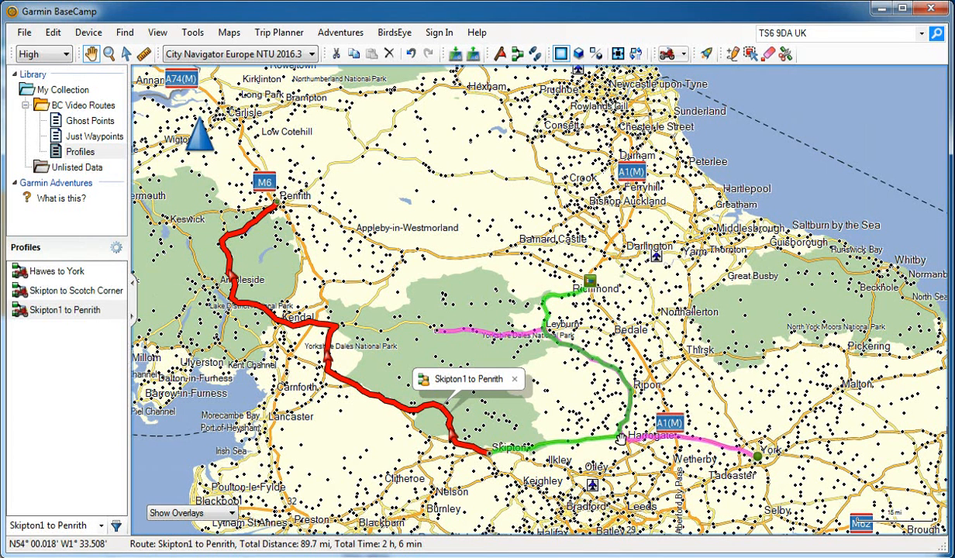
Change the Motorcycling profile's route preference to Shorter Distance and recalculate the affected routes.
click(53, 33)
click(82, 335)
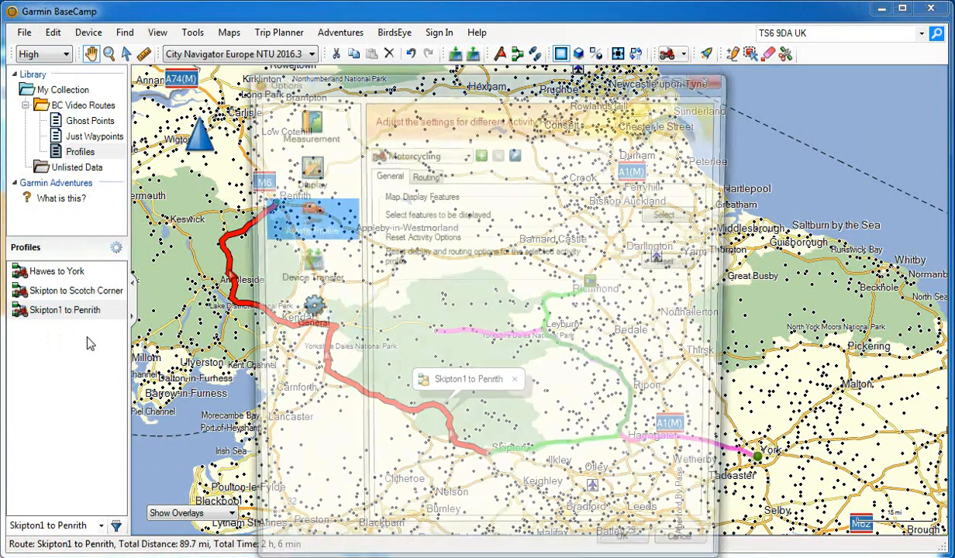
click(423, 175)
click(512, 212)
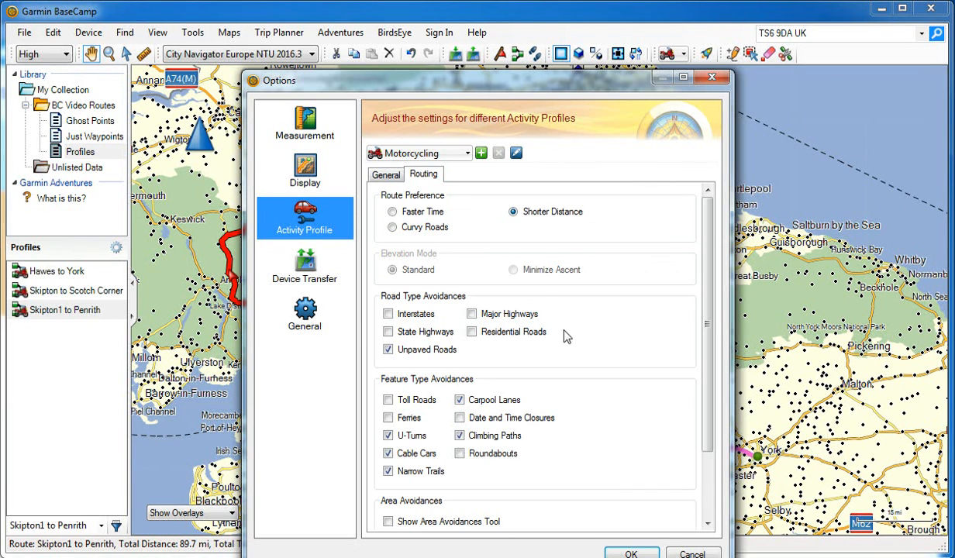
drag(559, 85, 0, 38)
click(59, 503)
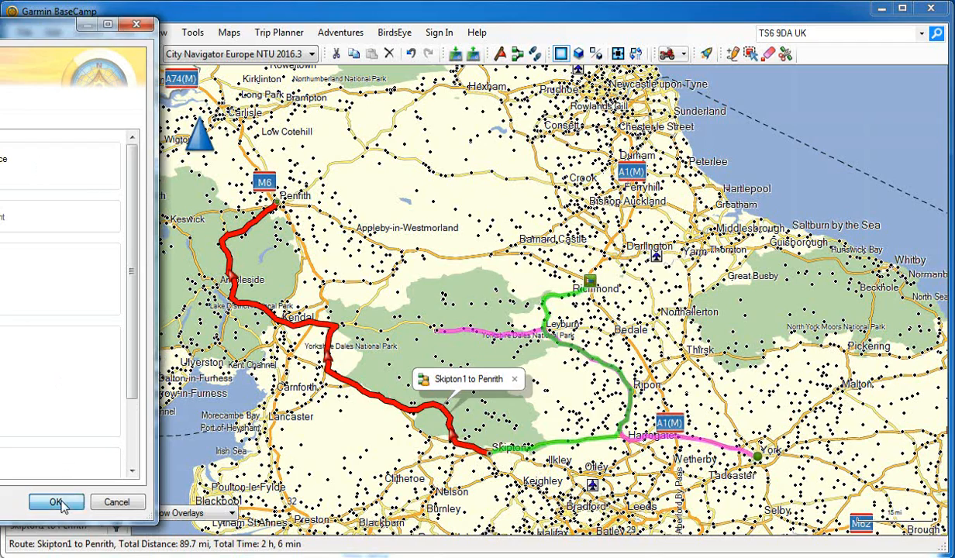
click(469, 411)
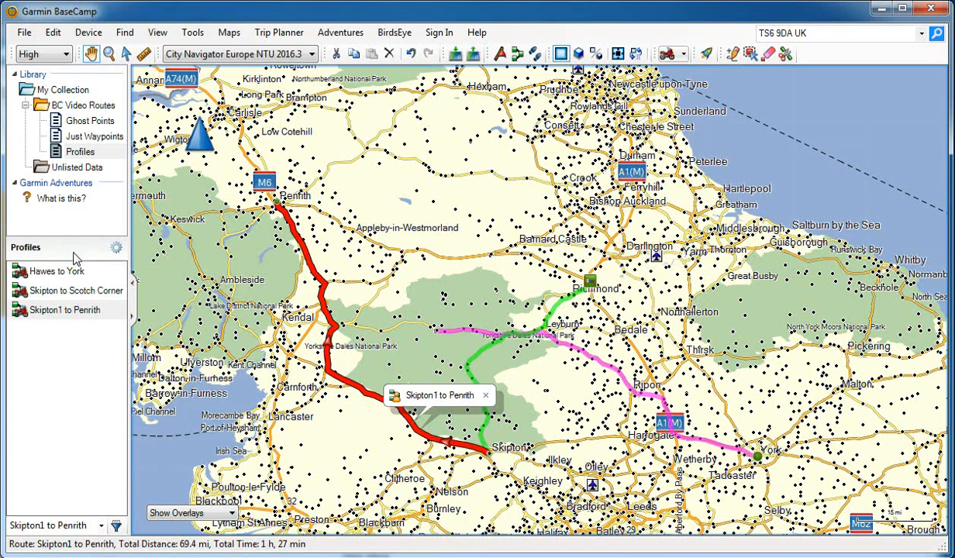
Check the routing profile assigned to the Skipton1 to Penrith route and that profile's routing settings.
double_click(73, 307)
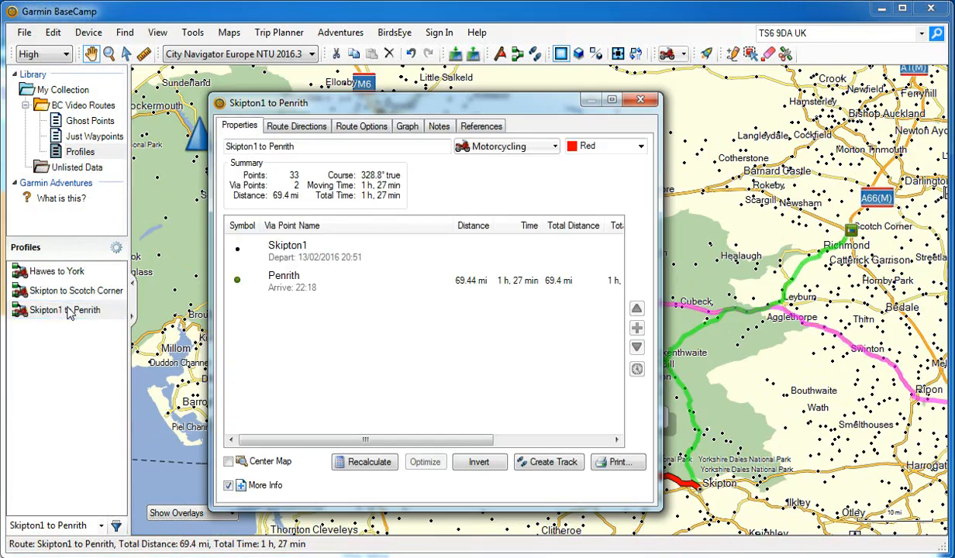
click(358, 129)
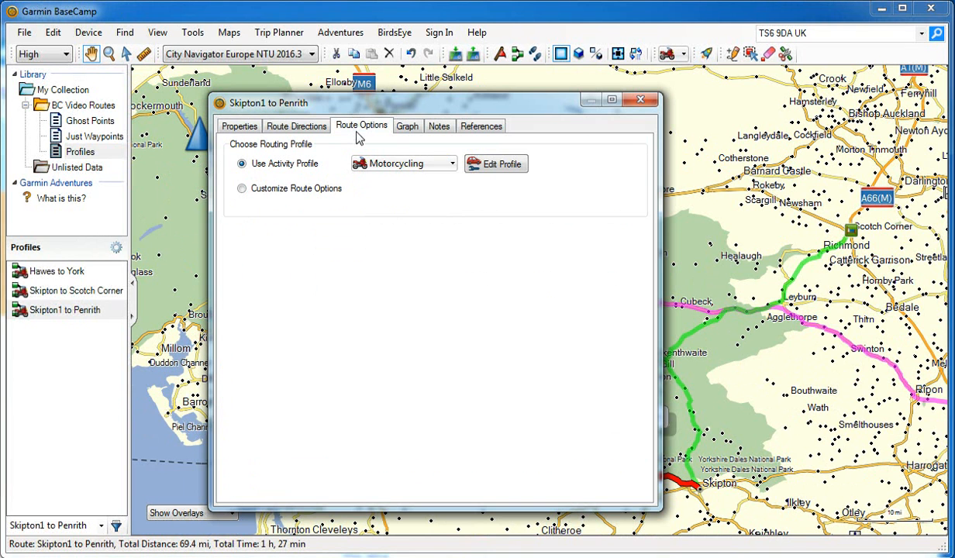
click(505, 165)
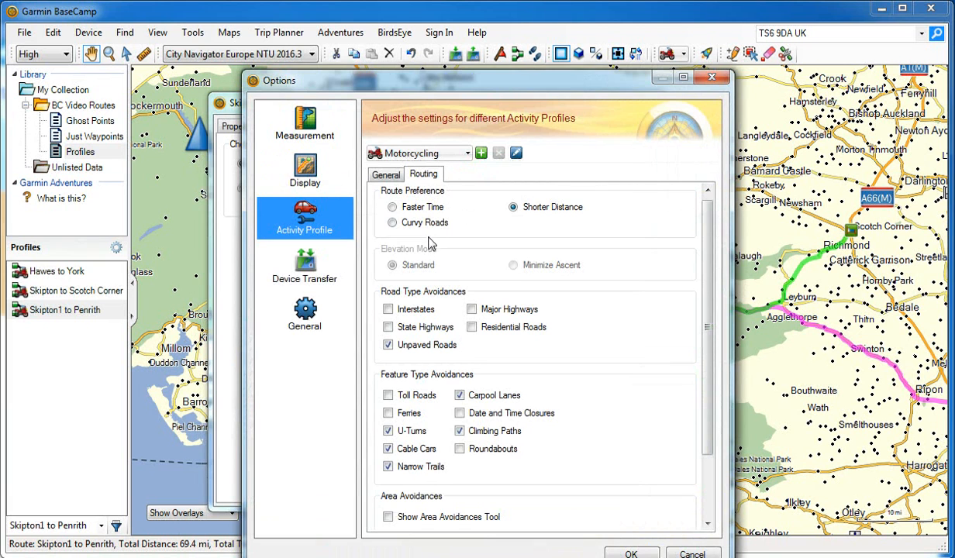
click(711, 77)
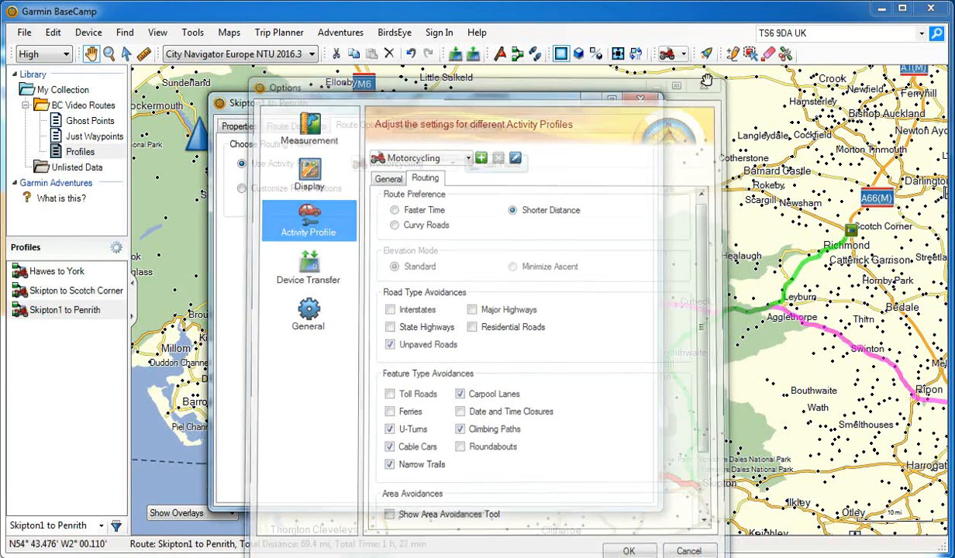
click(640, 100)
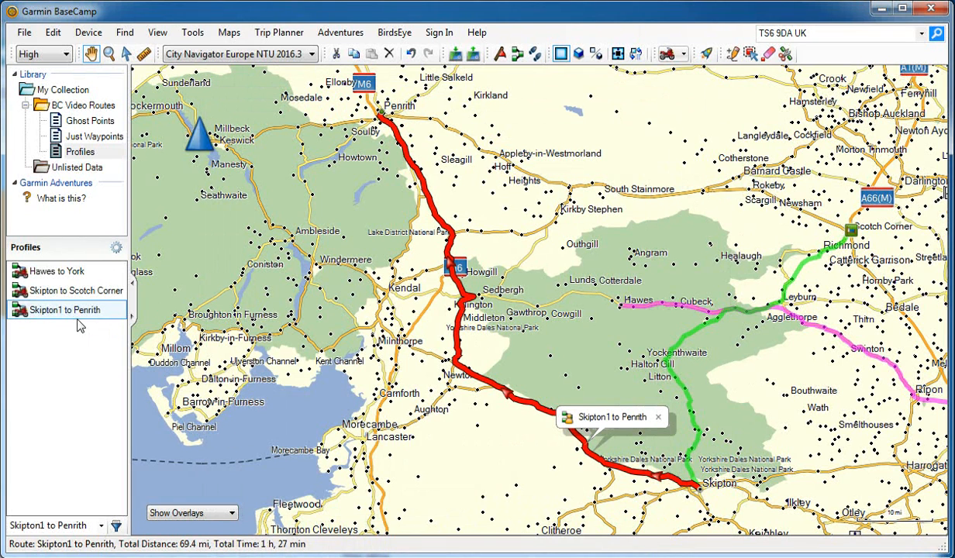
From the Hawes to York route's options, set the Motorcycling profile to Faster Time and recalculate its routes.
click(44, 276)
drag(594, 357, 396, 323)
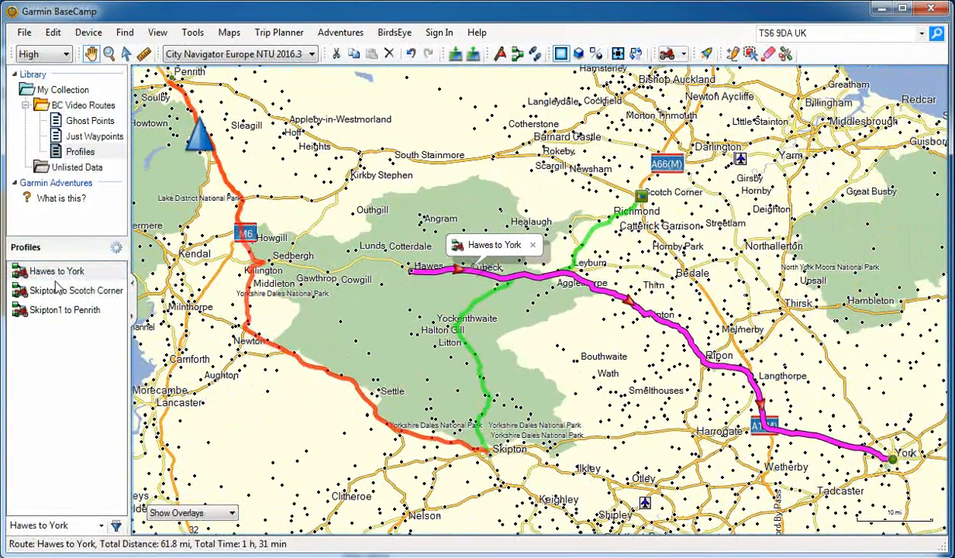
click(49, 275)
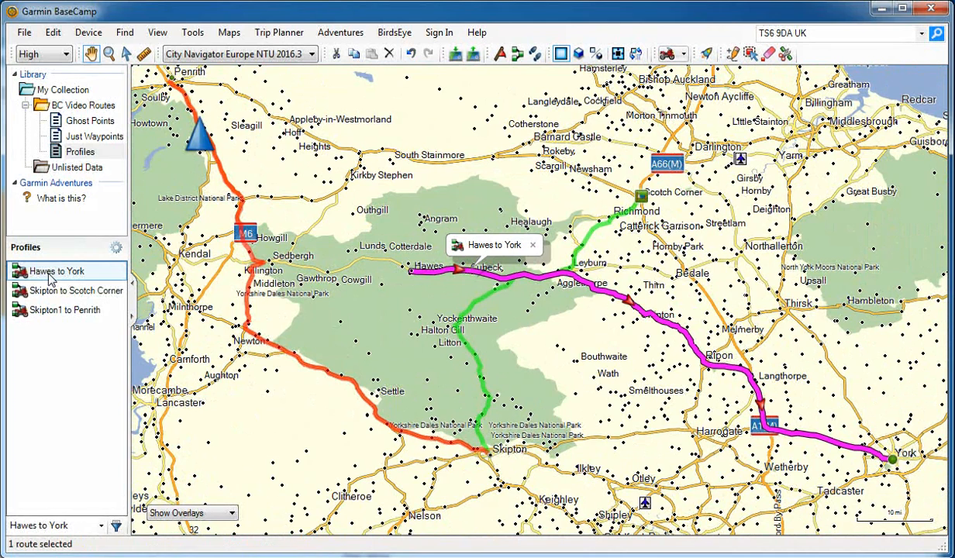
double_click(49, 276)
click(352, 131)
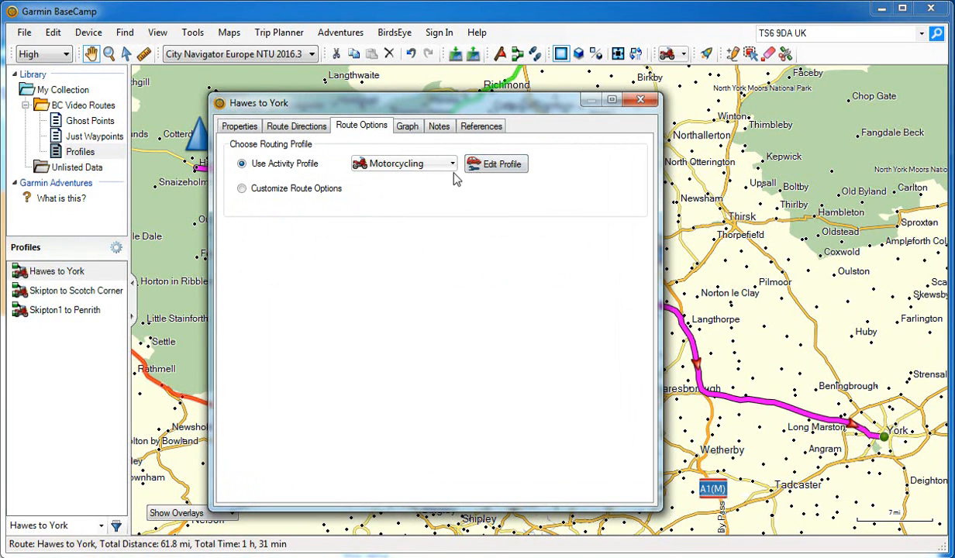
click(511, 174)
click(391, 206)
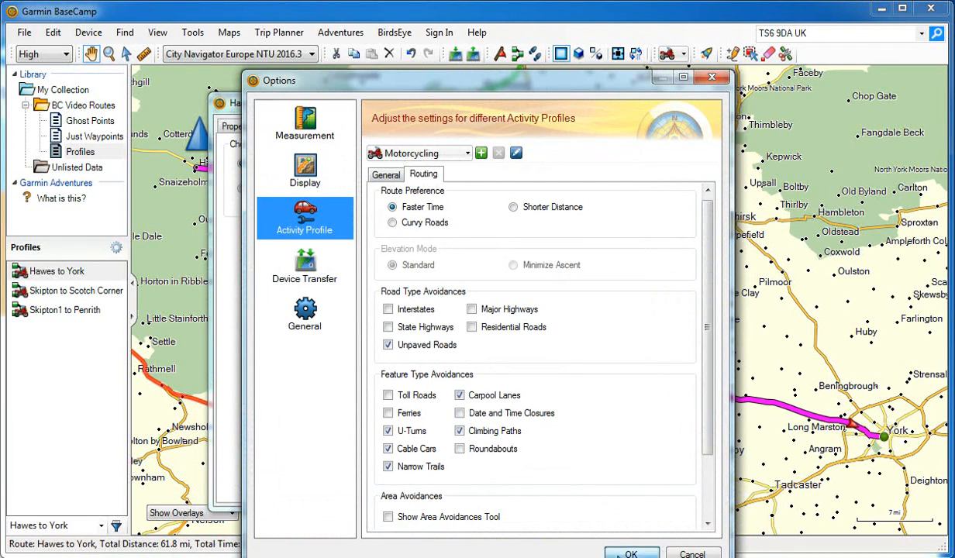
click(619, 554)
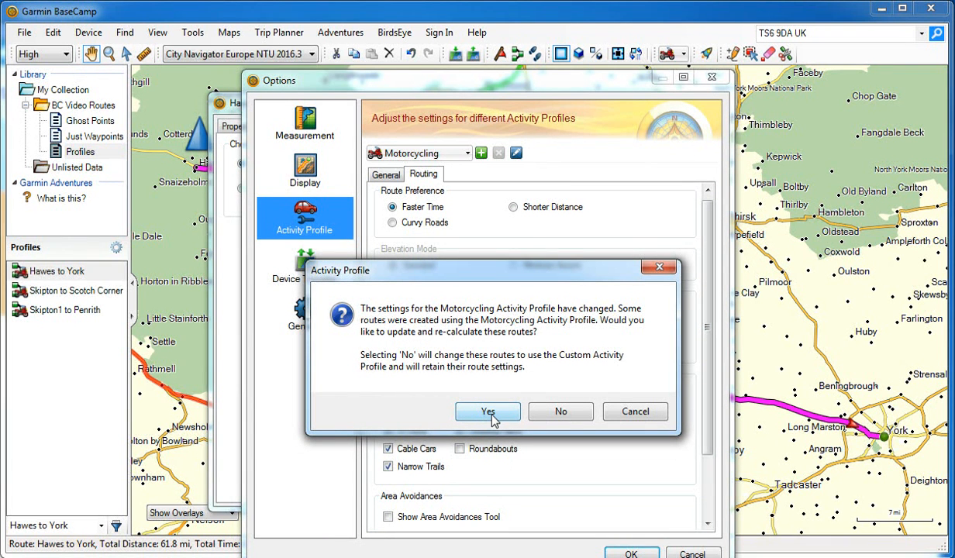
click(490, 415)
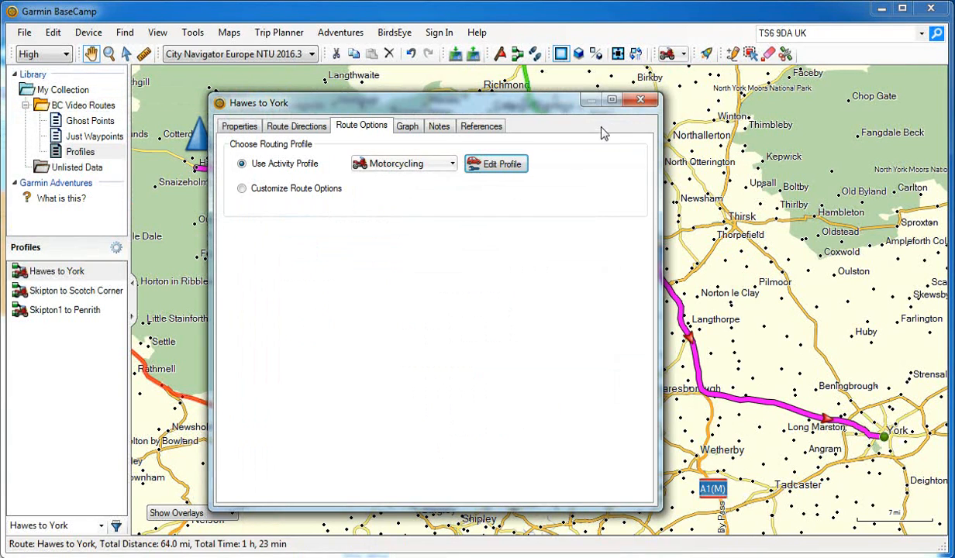
click(639, 102)
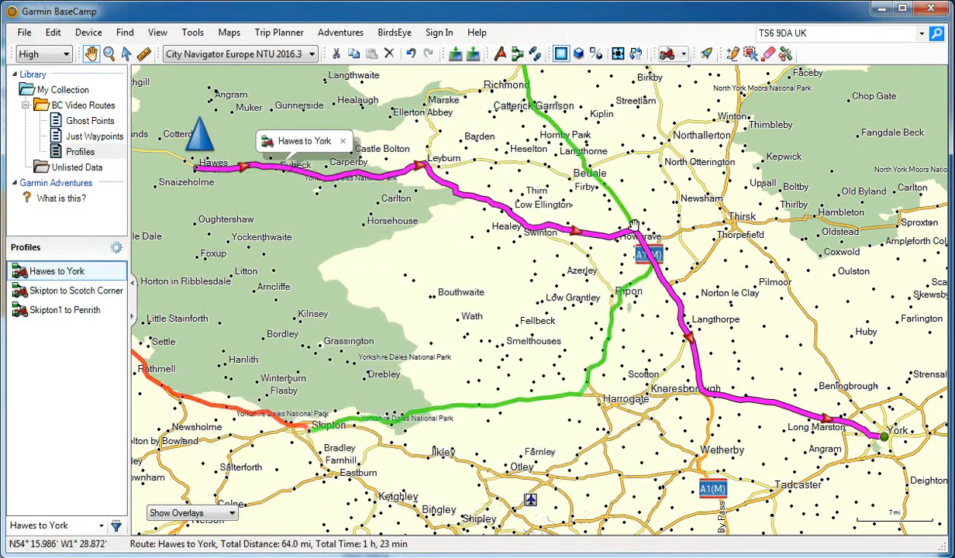
Inspect the Motorcycling profile's routing preference in the general activity profile options.
click(25, 33)
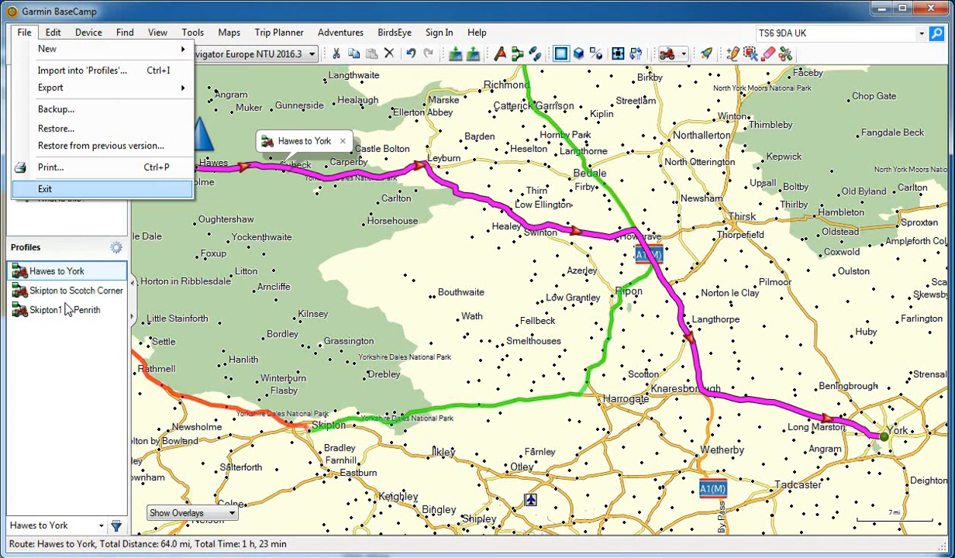
mouse_move(54, 33)
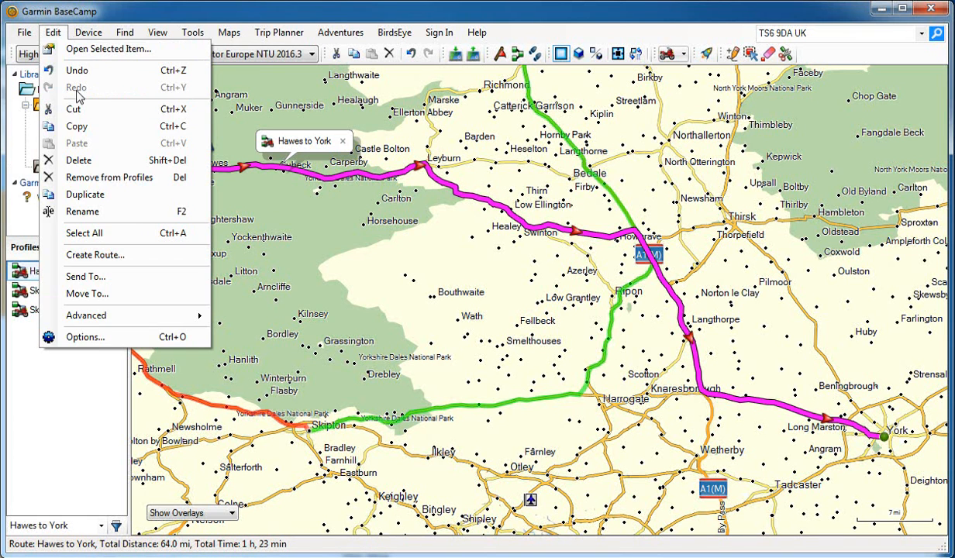
click(109, 335)
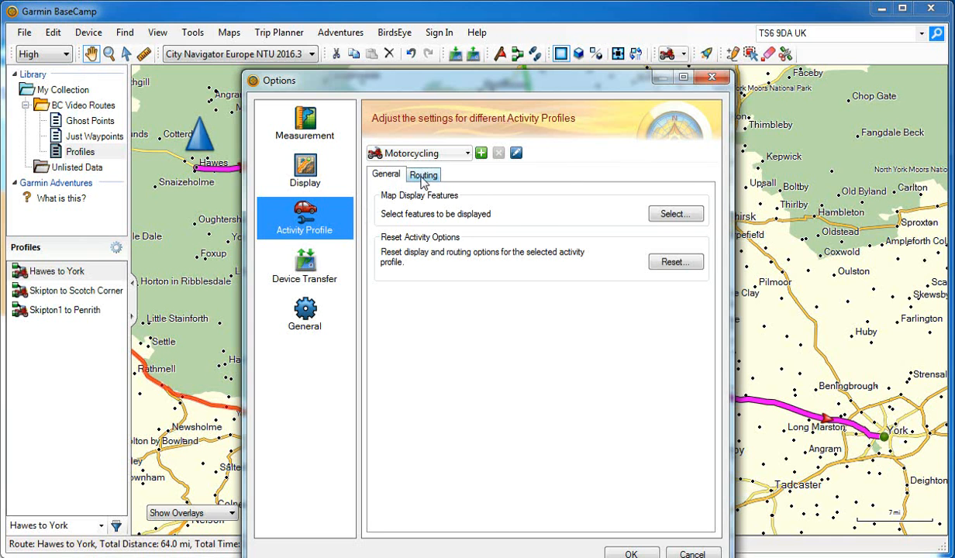
click(422, 177)
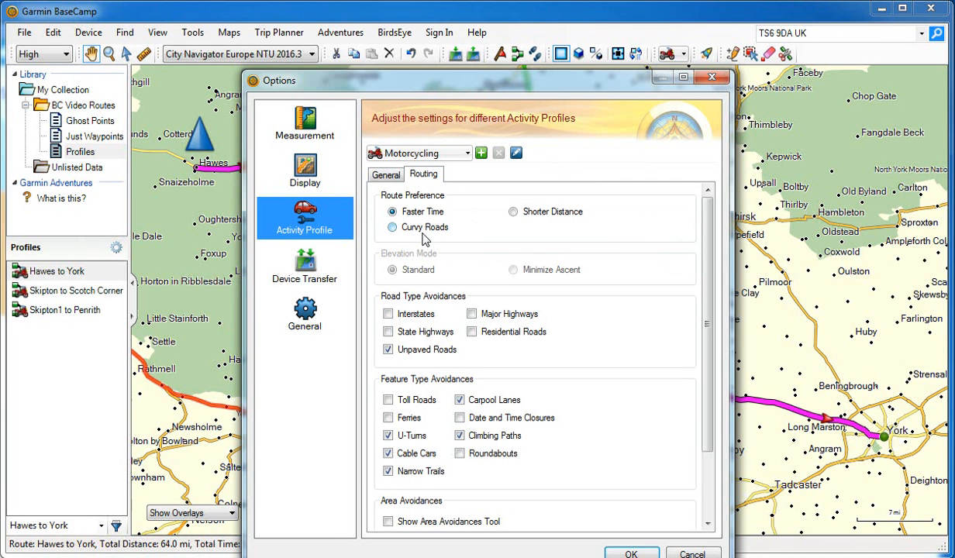
From the Hawes to York route's options, set the Motorcycling profile to Curvy Roads and decline recalculating the routes that use it.
click(680, 554)
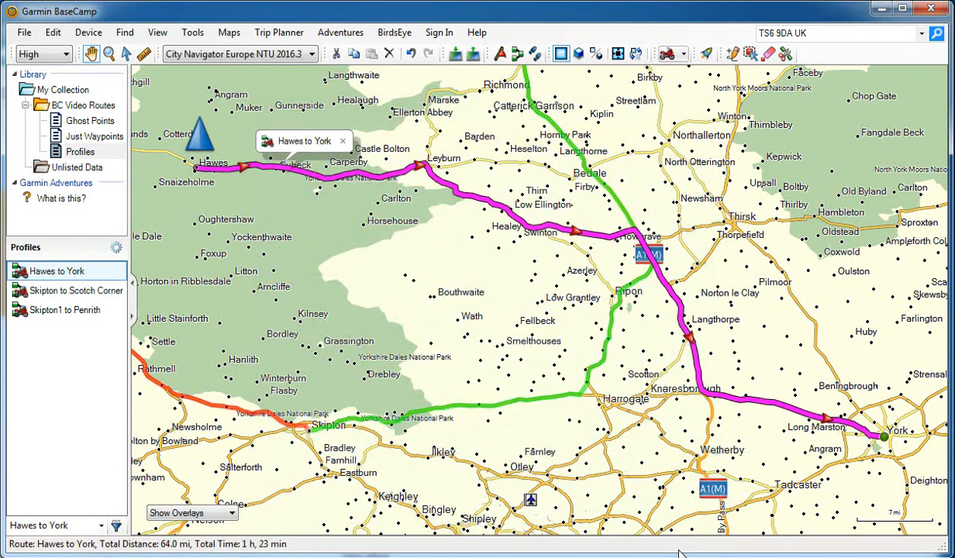
double_click(66, 275)
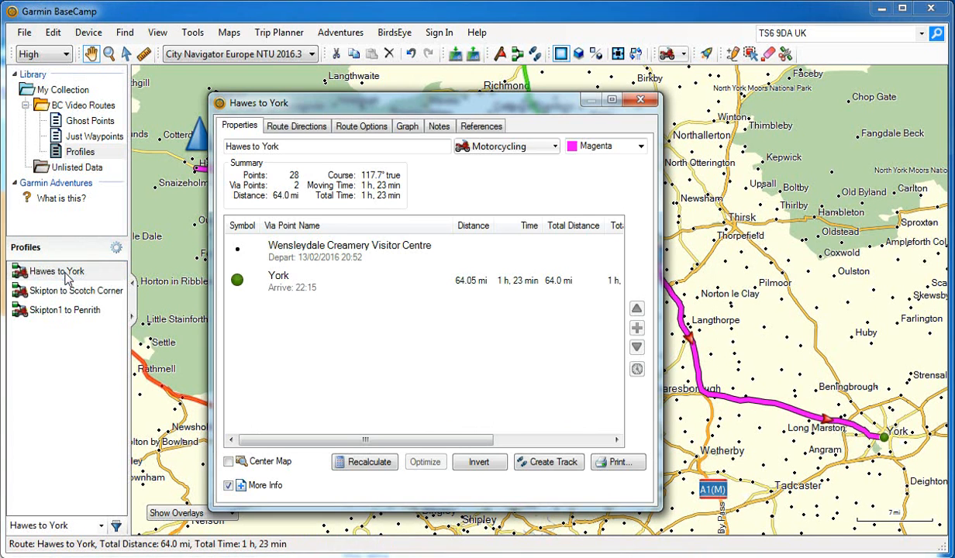
click(364, 131)
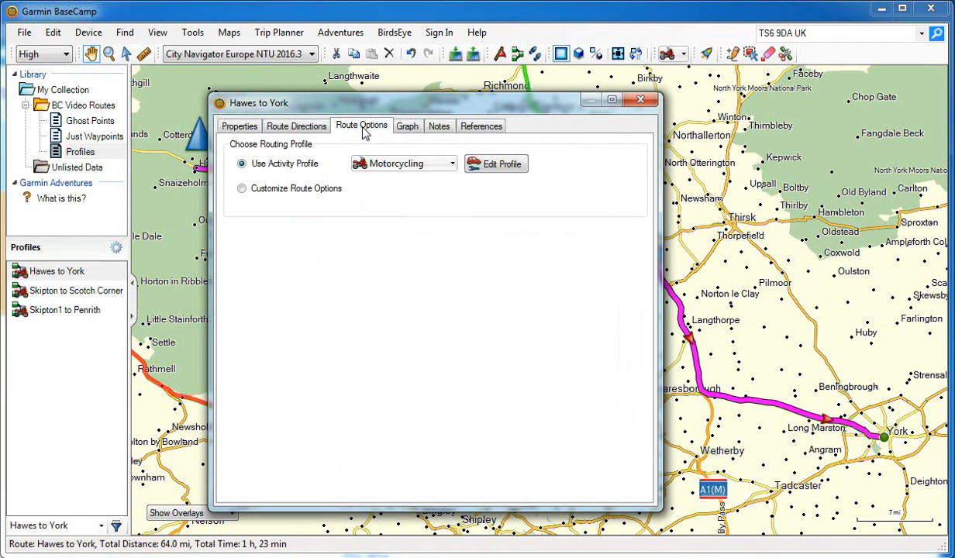
click(483, 165)
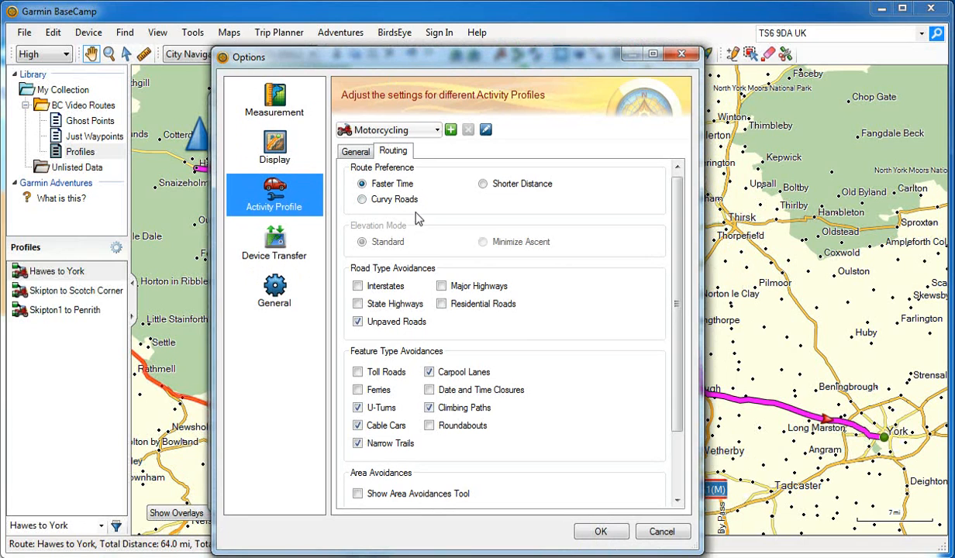
click(362, 200)
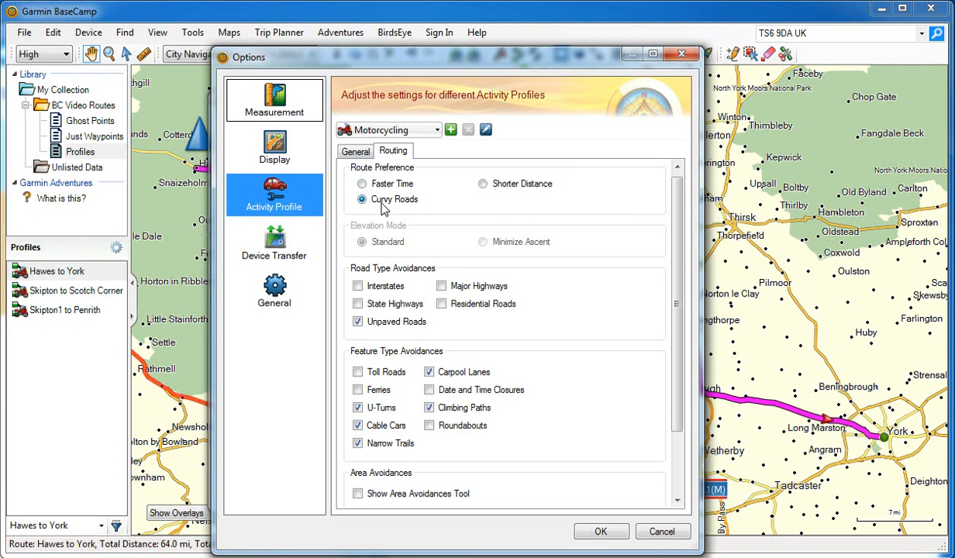
click(590, 533)
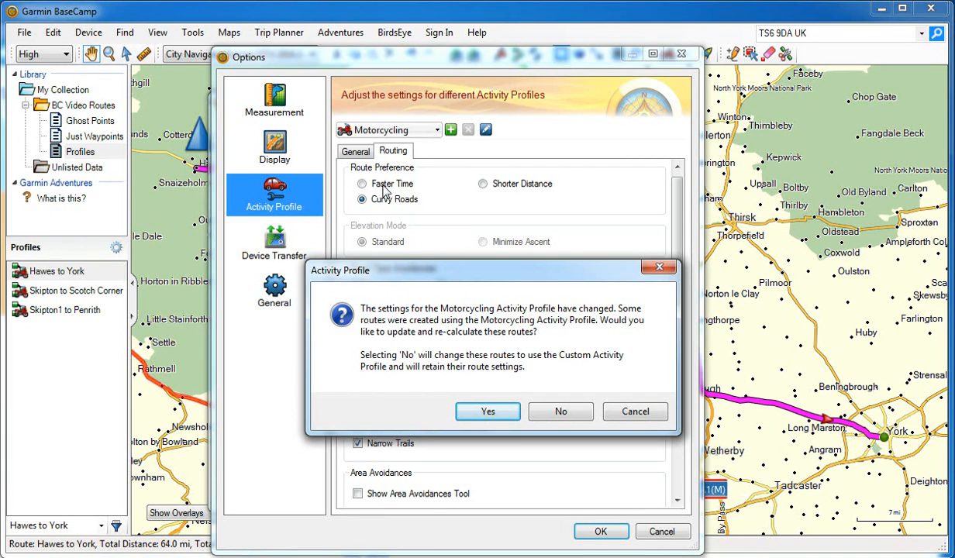
click(567, 416)
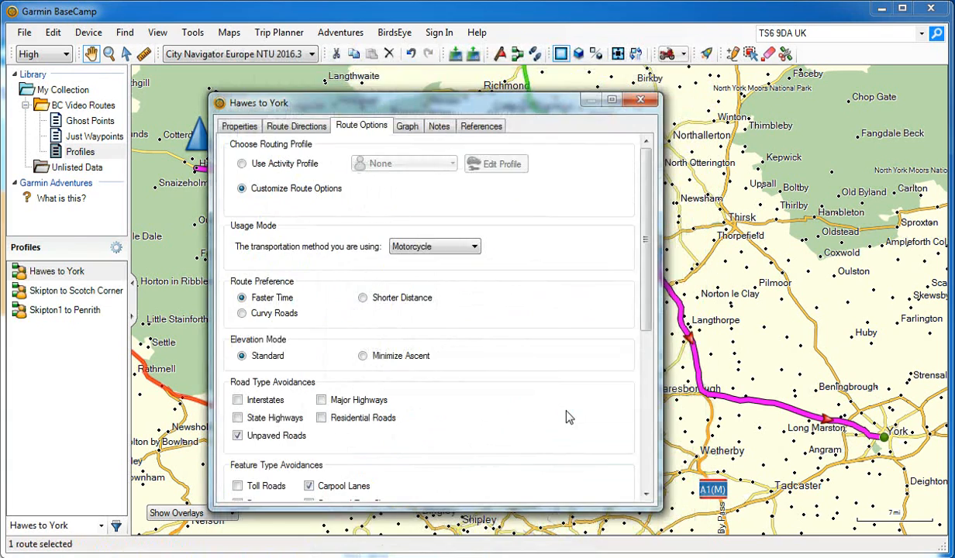
click(640, 100)
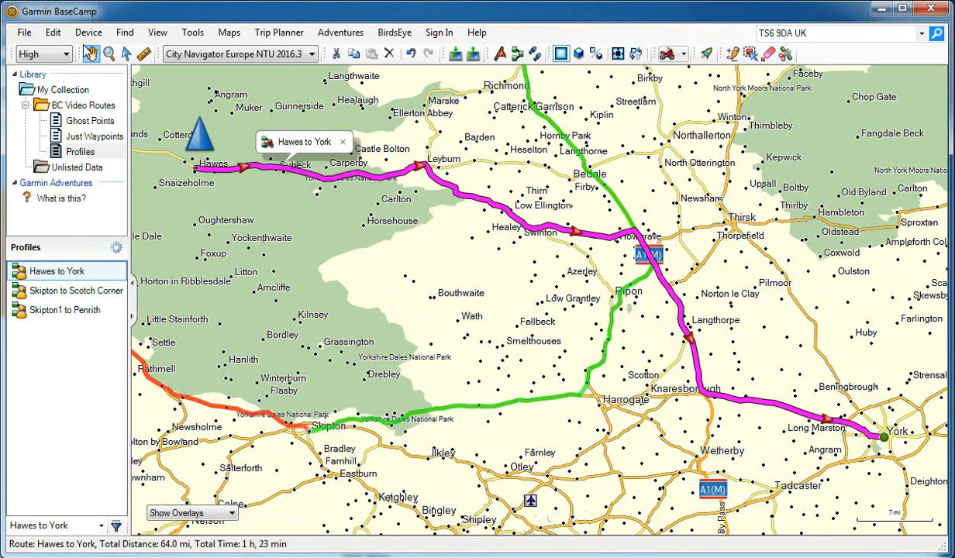
Check the Motorcycling profile's route preference in the general activity profile options.
click(53, 33)
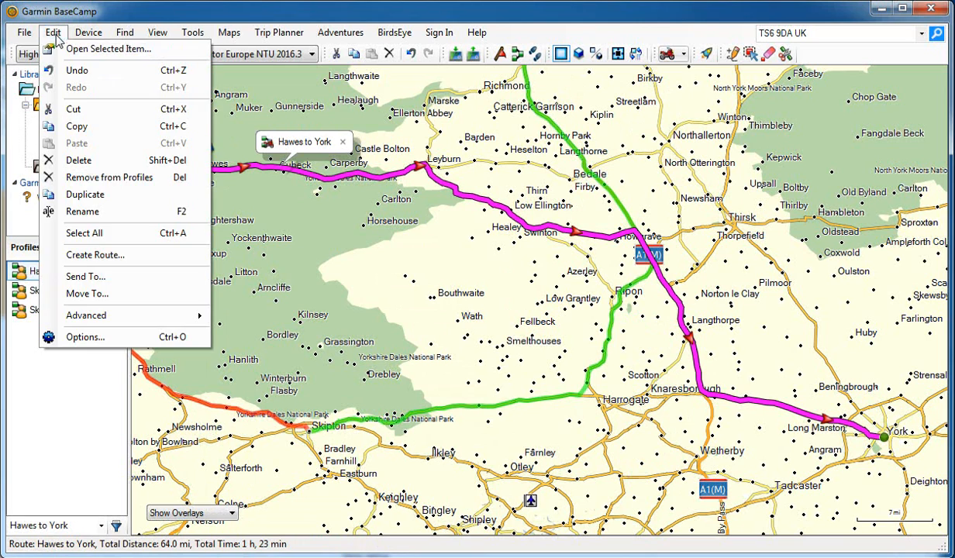
click(85, 337)
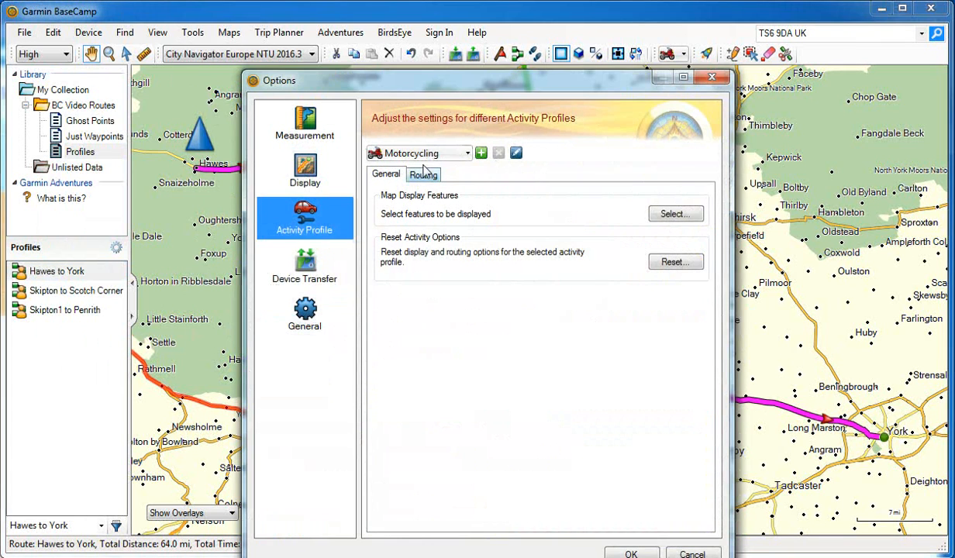
click(423, 176)
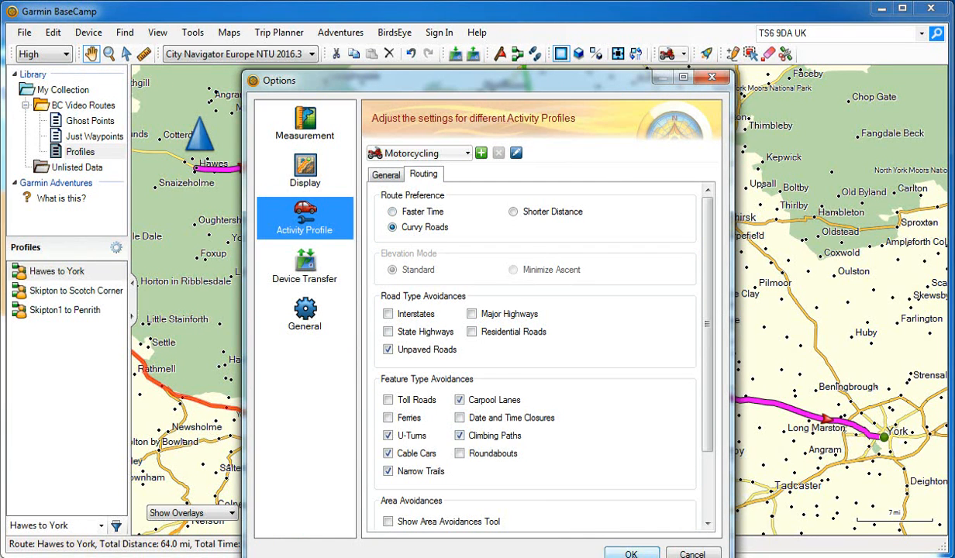
click(630, 553)
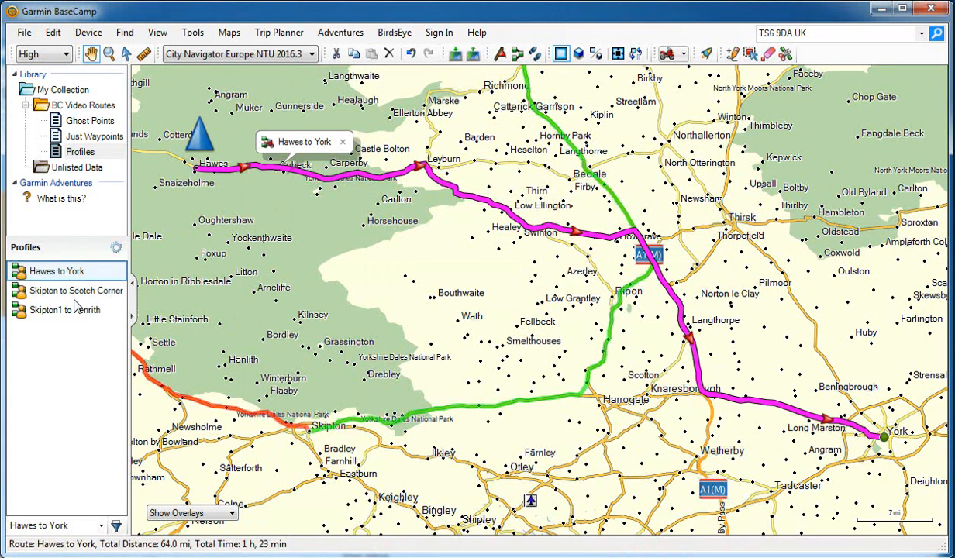
Examine which routing profile and custom route options the Hawes to York route uses.
double_click(47, 273)
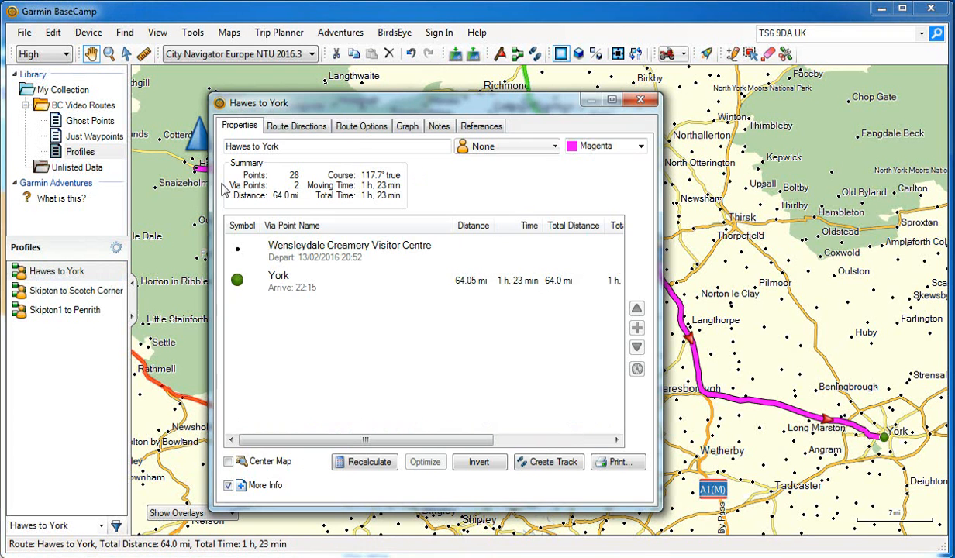
click(343, 127)
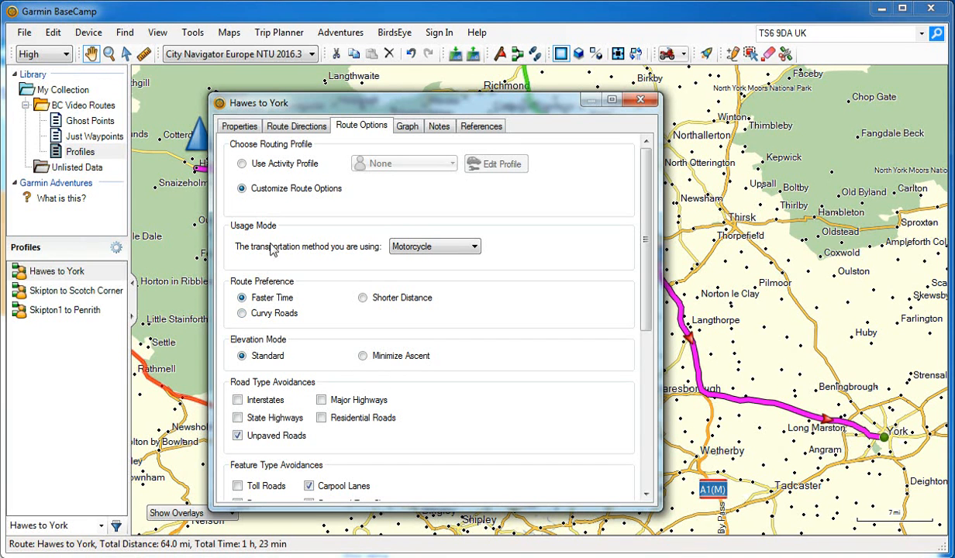
drag(320, 100, 334, 84)
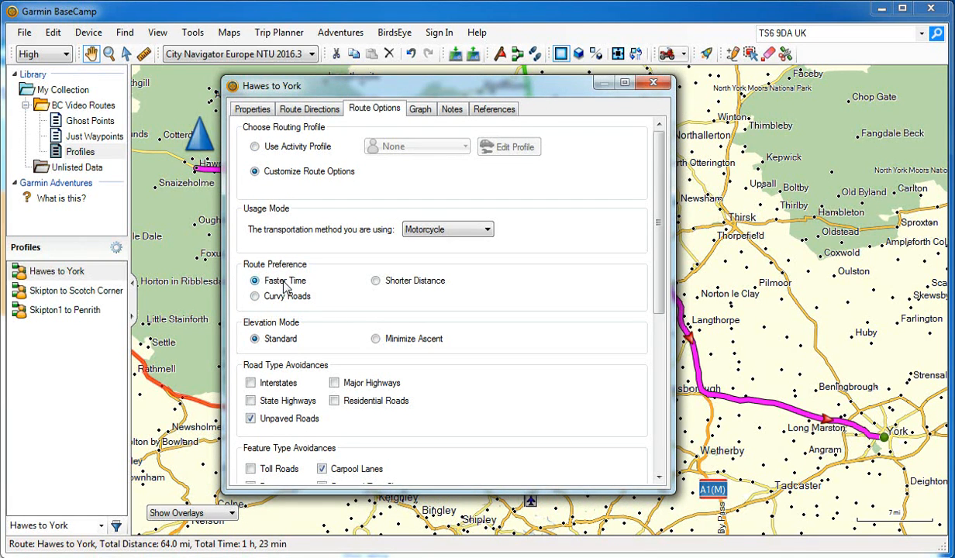
click(653, 82)
Check the route options of the Skipton to Scotch Corner and Skipton1 to Penrith routes.
double_click(50, 289)
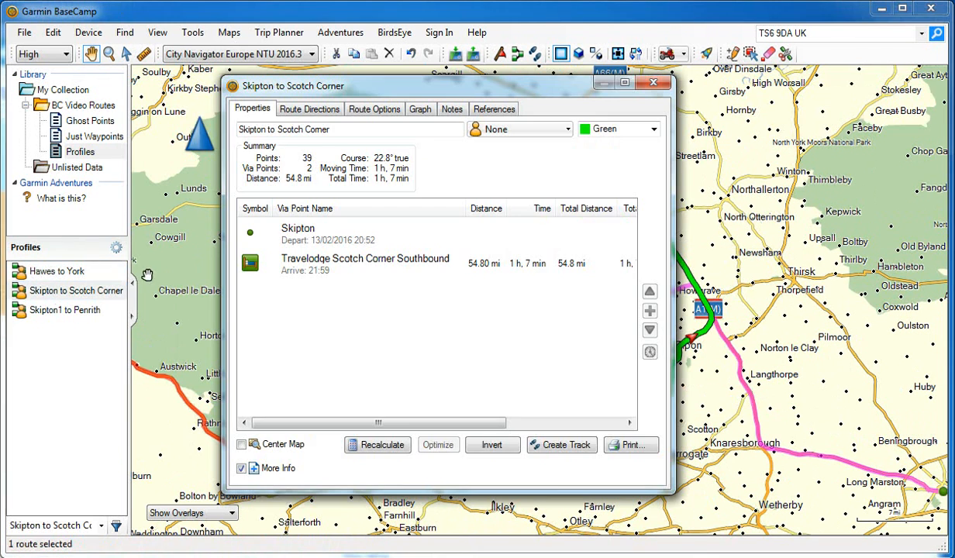
click(374, 110)
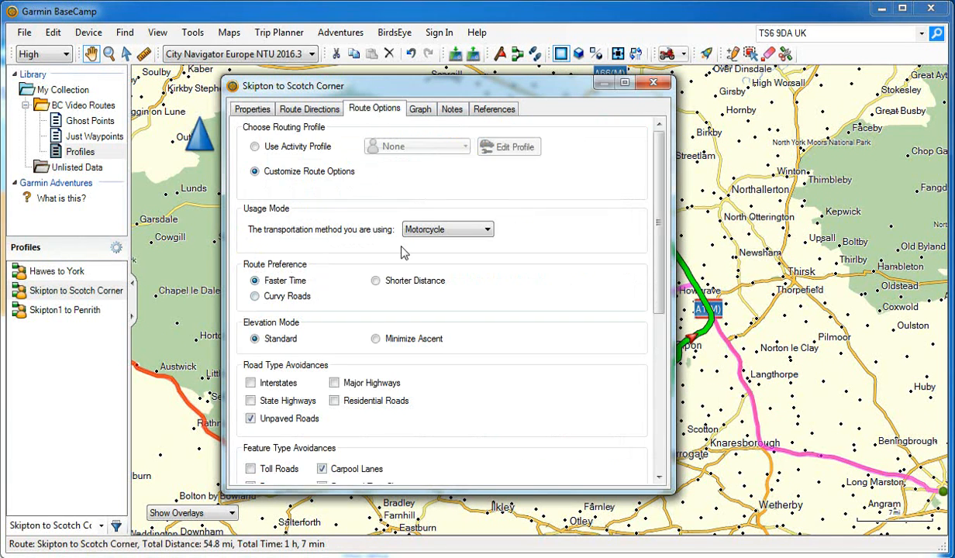
click(654, 85)
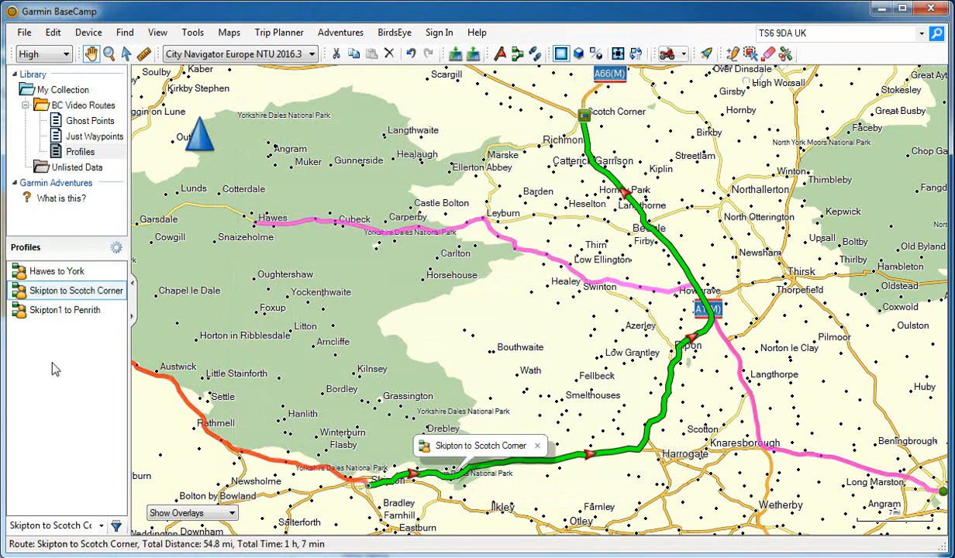
double_click(62, 311)
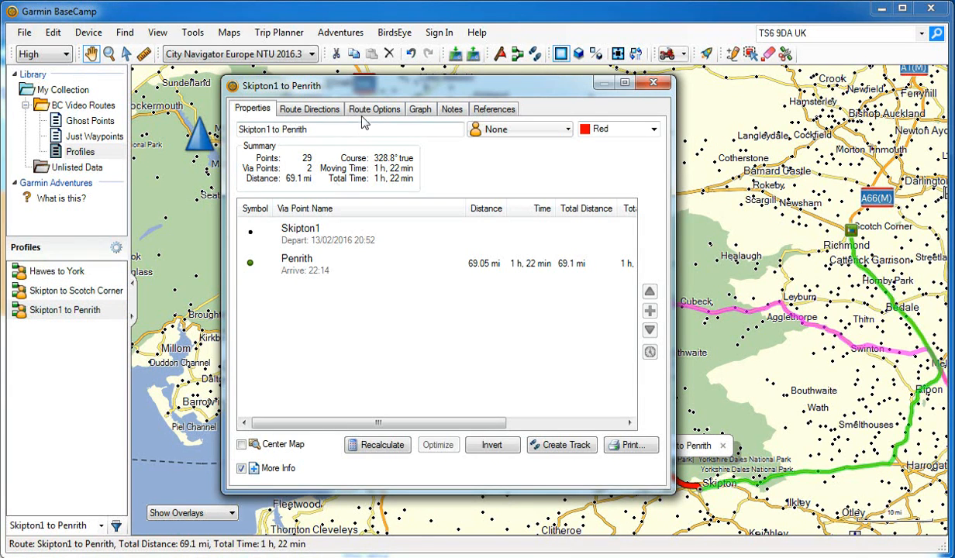
click(367, 114)
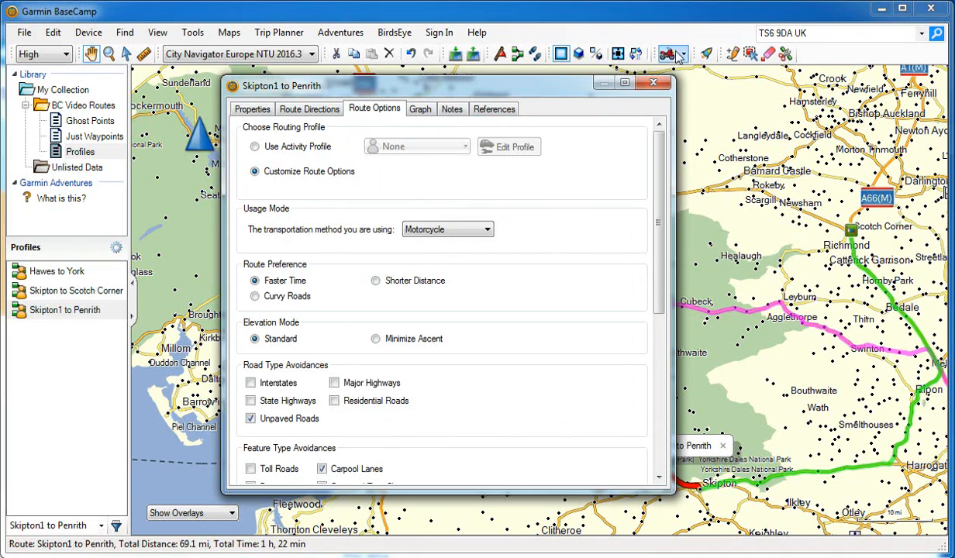
click(653, 83)
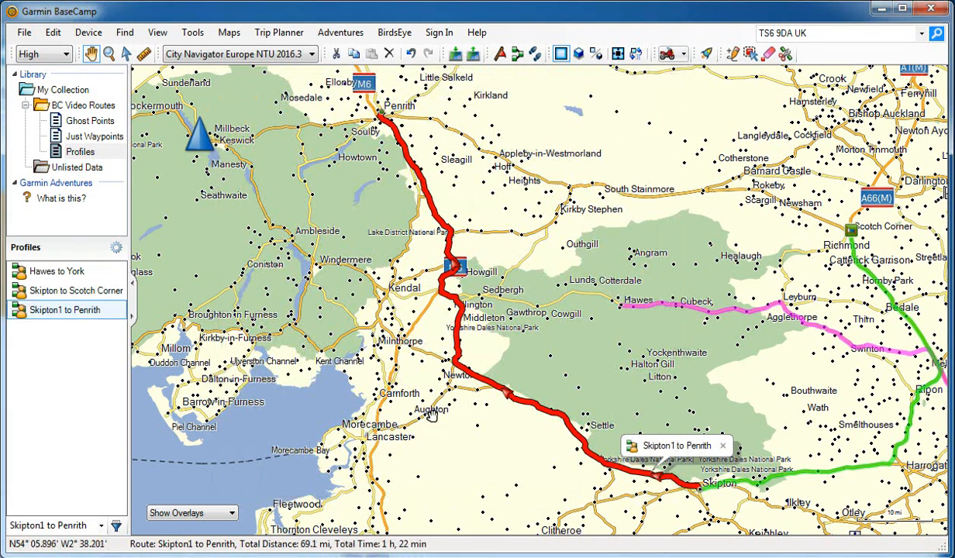
drag(543, 373, 429, 372)
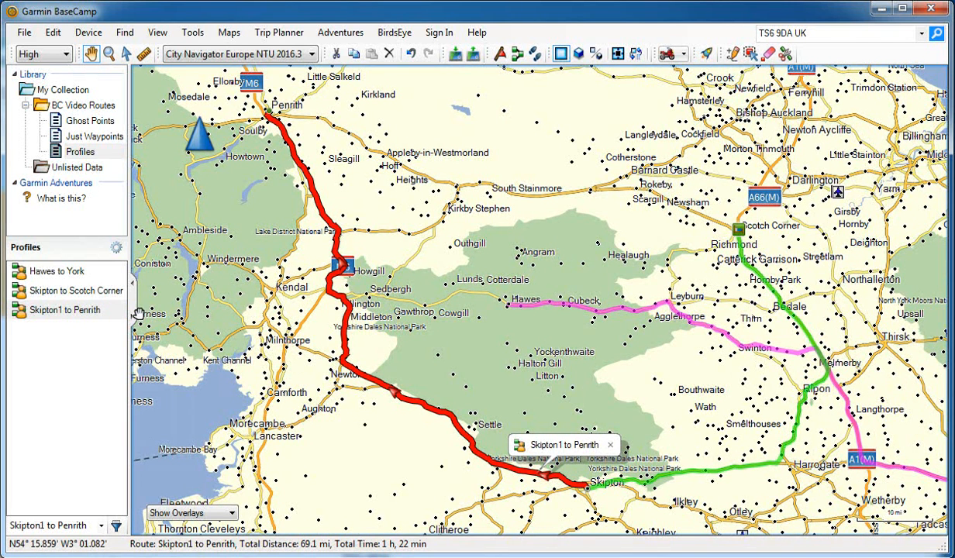
Select the Hawes to York route on the map and review its route options again.
click(48, 275)
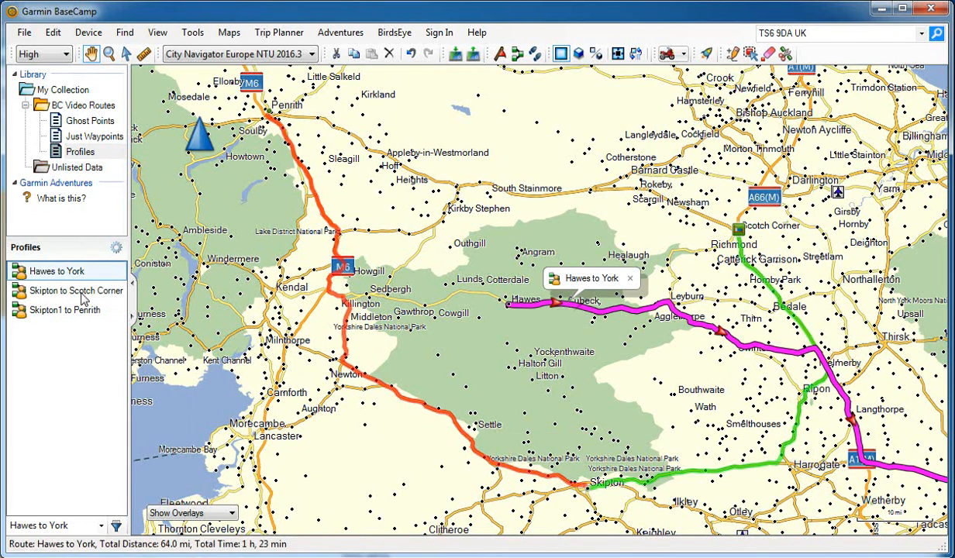
double_click(66, 271)
click(359, 113)
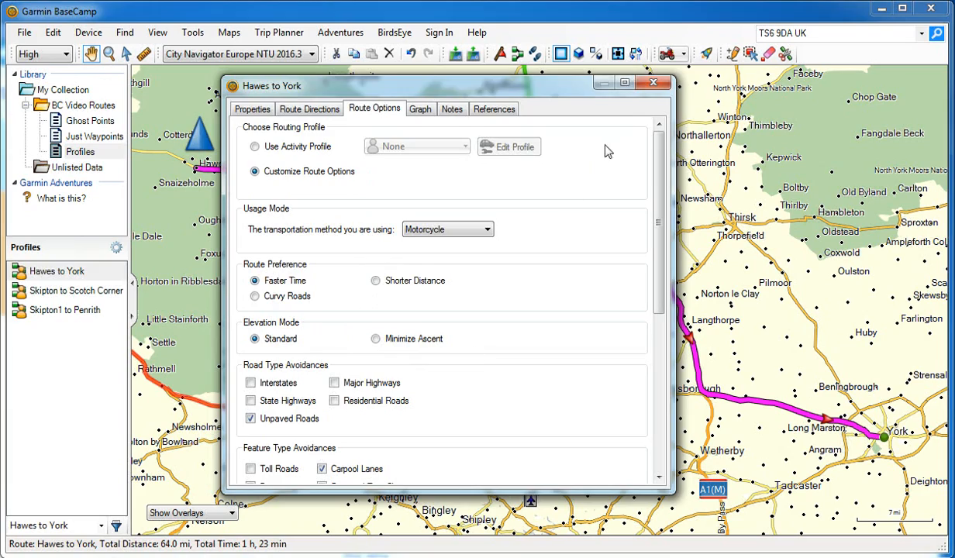
click(652, 83)
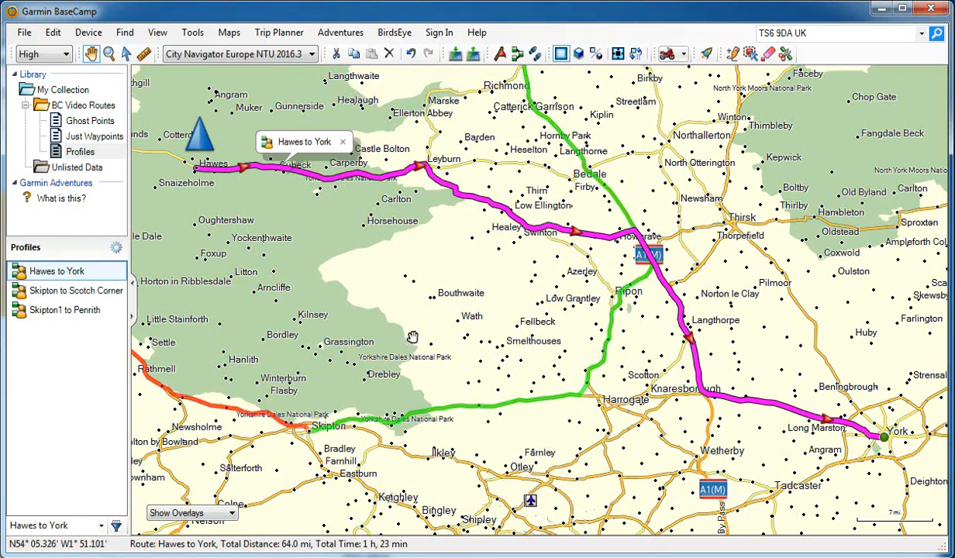
In the Hawes to York route's custom options, turn on avoidance of Interstates and State Highways.
drag(362, 360, 503, 350)
double_click(62, 270)
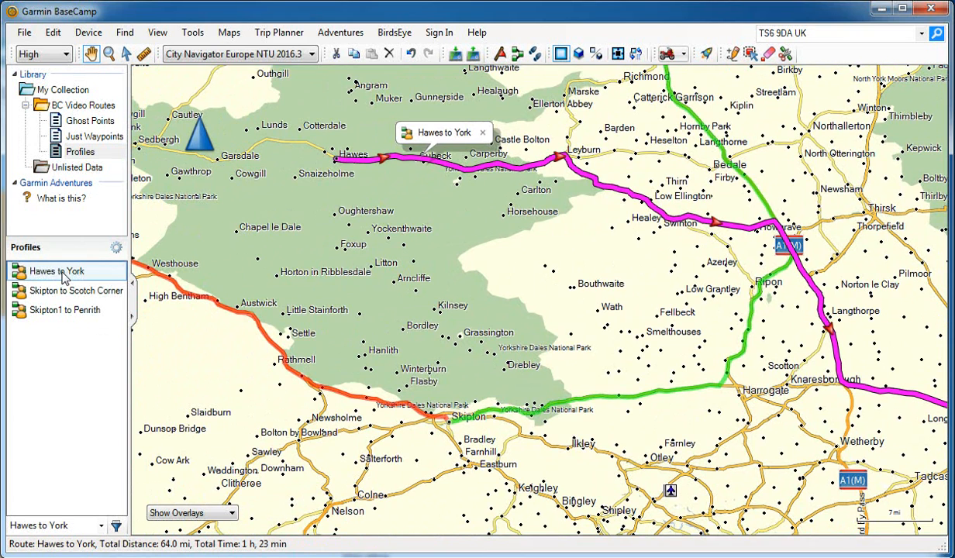
click(365, 110)
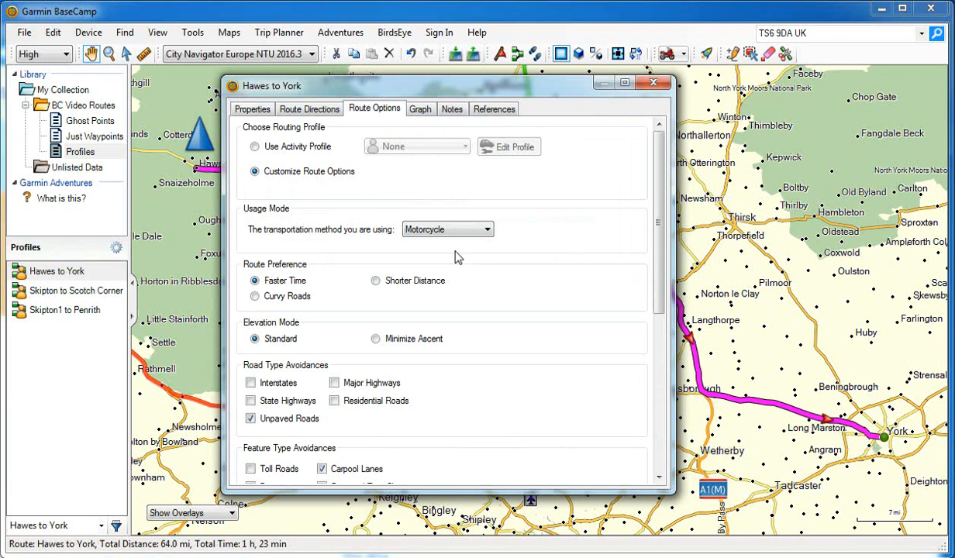
scroll(633, 260, down, 1)
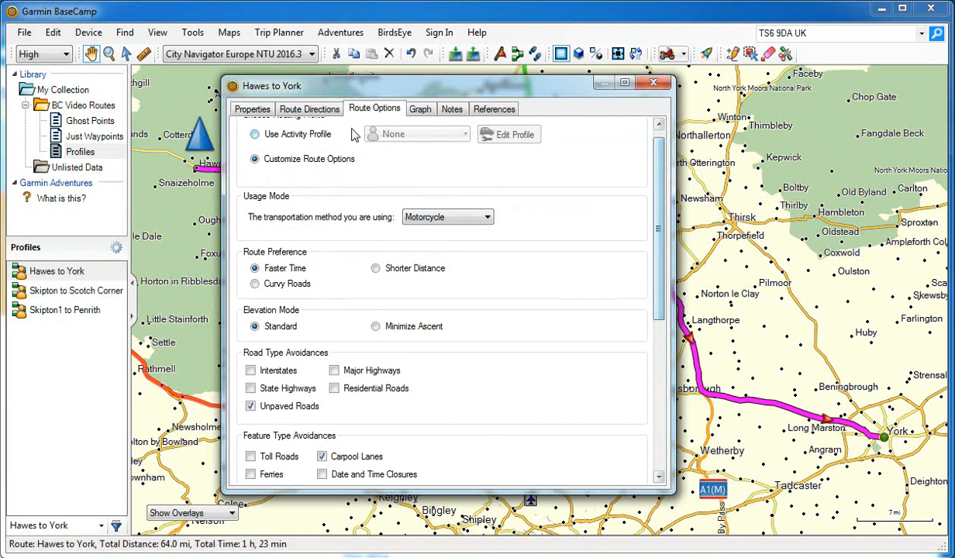
scroll(634, 217, up, 1)
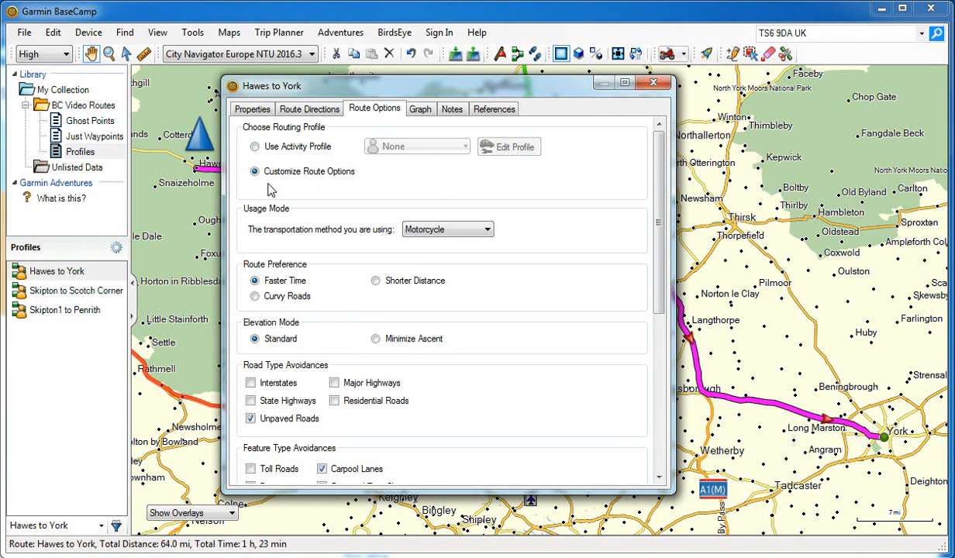
drag(658, 224, 664, 284)
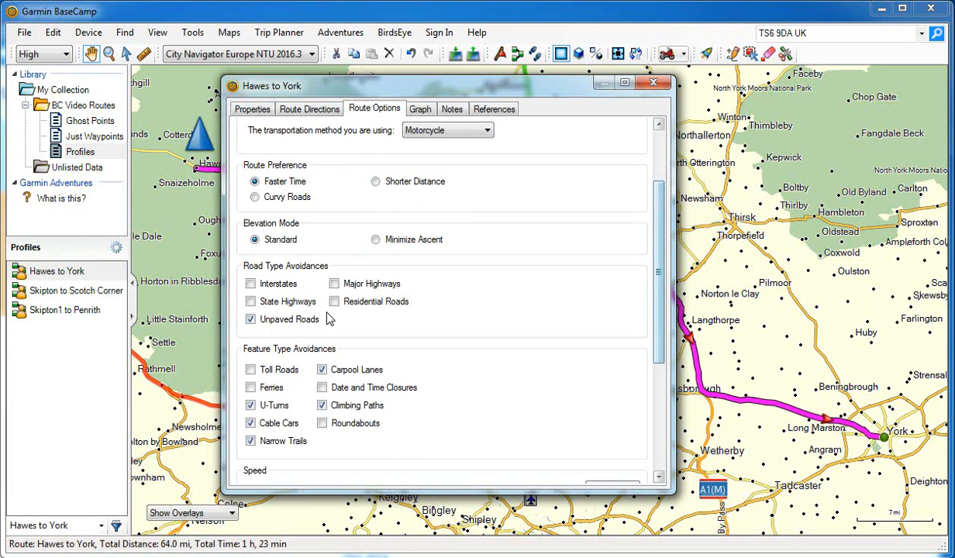
click(250, 283)
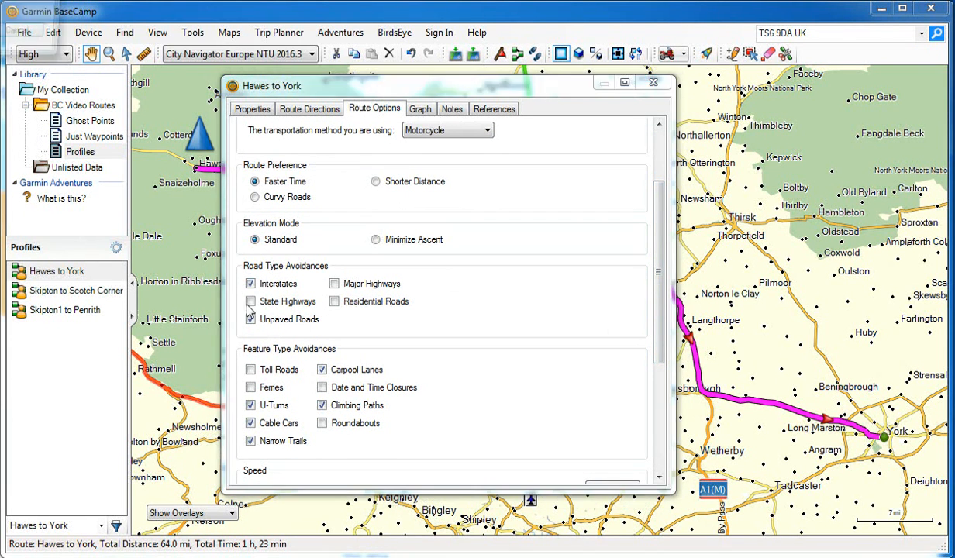
click(250, 302)
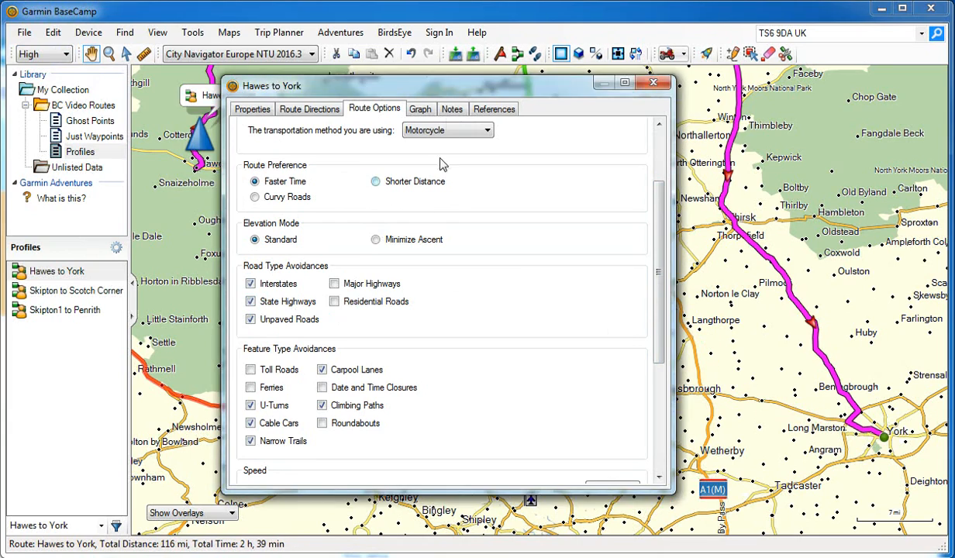
Turn off the Unpaved Roads and State Highways avoidances for the Hawes to York route, keeping the map in view.
drag(430, 86, 434, 296)
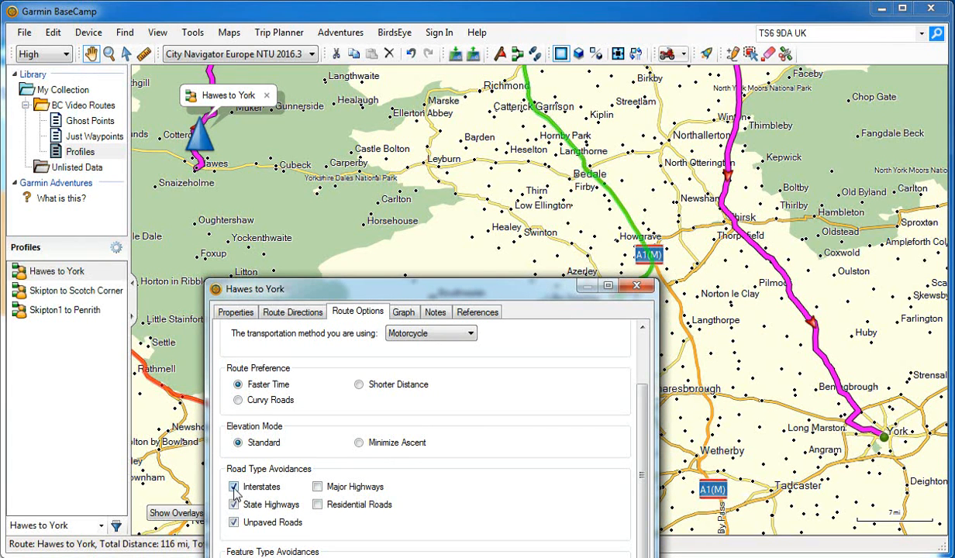
click(234, 523)
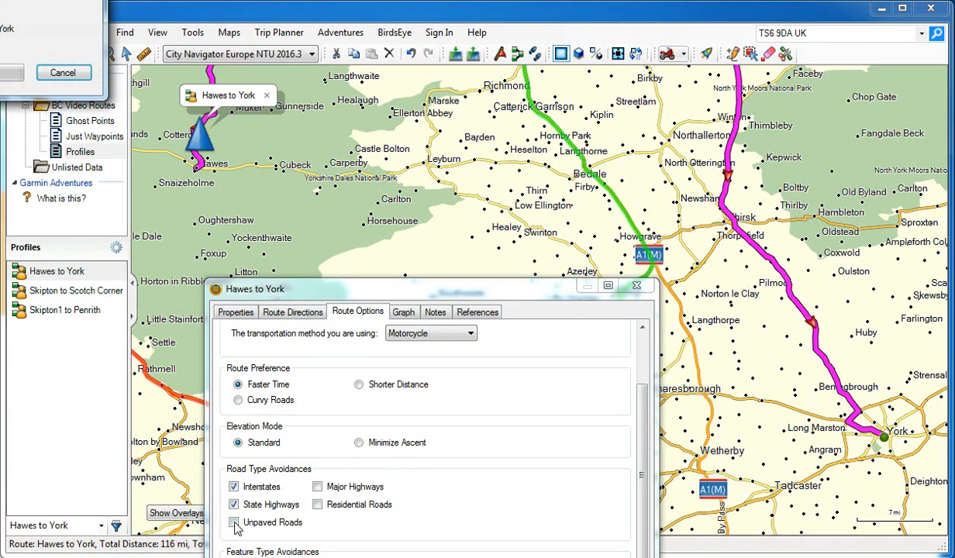
click(233, 503)
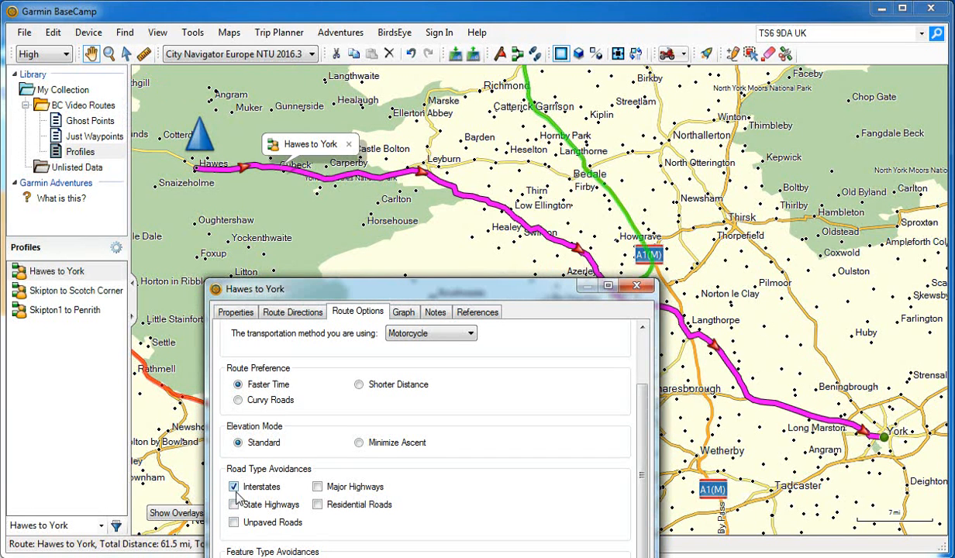
For the Hawes to York route, turn off the Interstates avoidance, turn on the Major Highways avoidance, and close its properties.
click(234, 487)
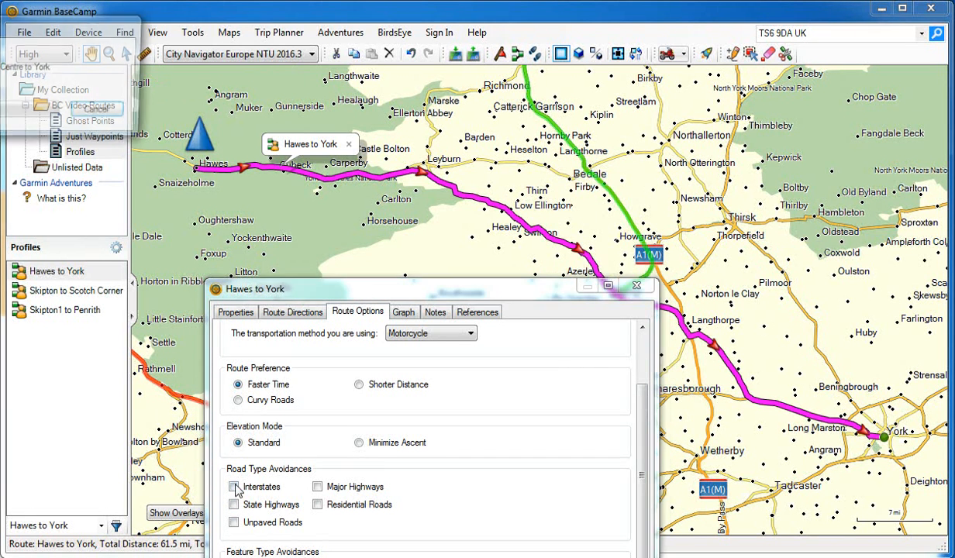
click(318, 488)
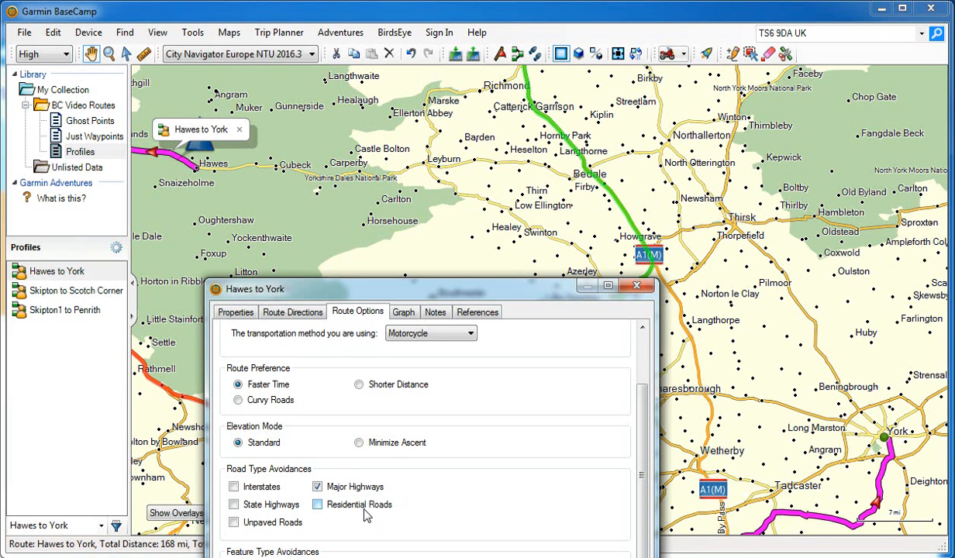
click(636, 286)
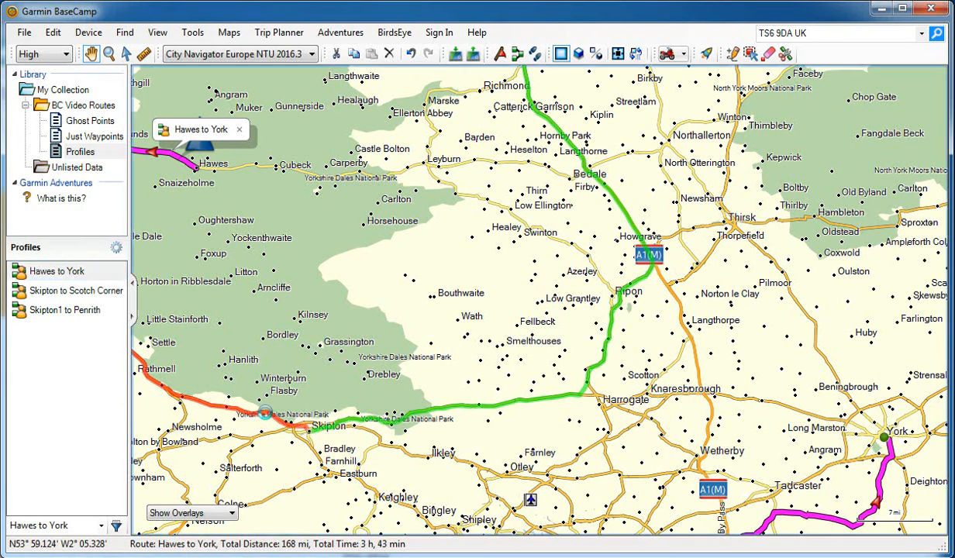
Set the Skipton1 to Penrith route's custom route preference to Curvy Roads and close its properties.
double_click(256, 404)
click(341, 313)
click(239, 500)
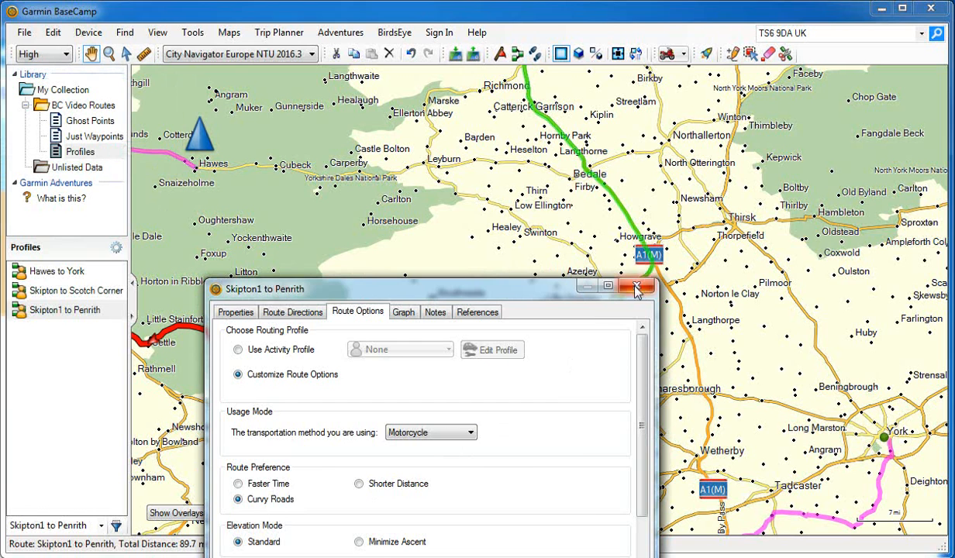
click(636, 288)
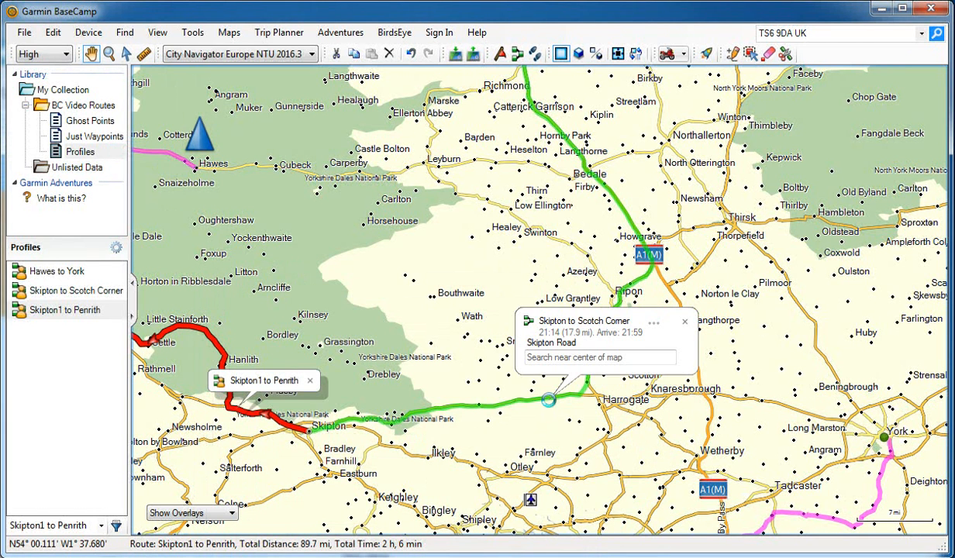
Set the Skipton to Scotch Corner route's custom route preference to Shorter Distance and close its properties.
click(548, 400)
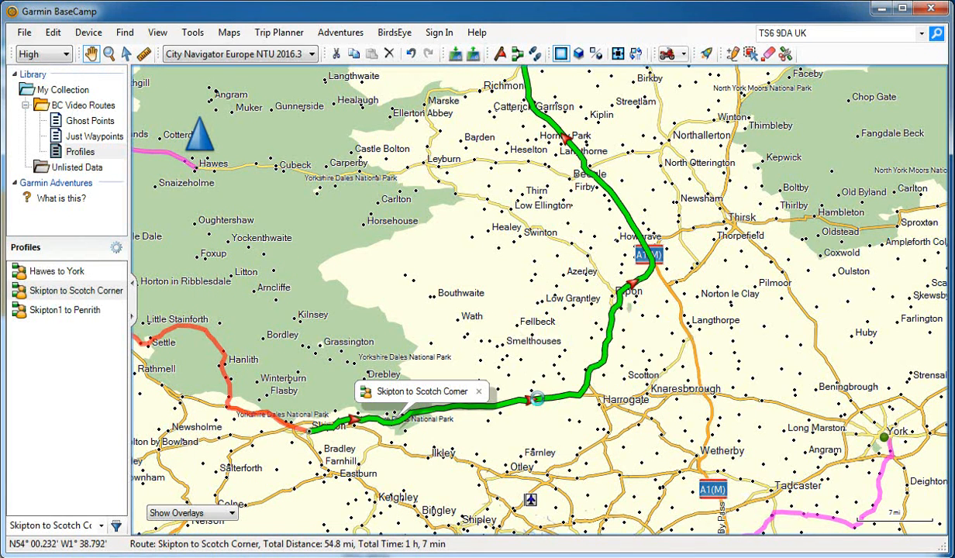
double_click(537, 398)
click(358, 314)
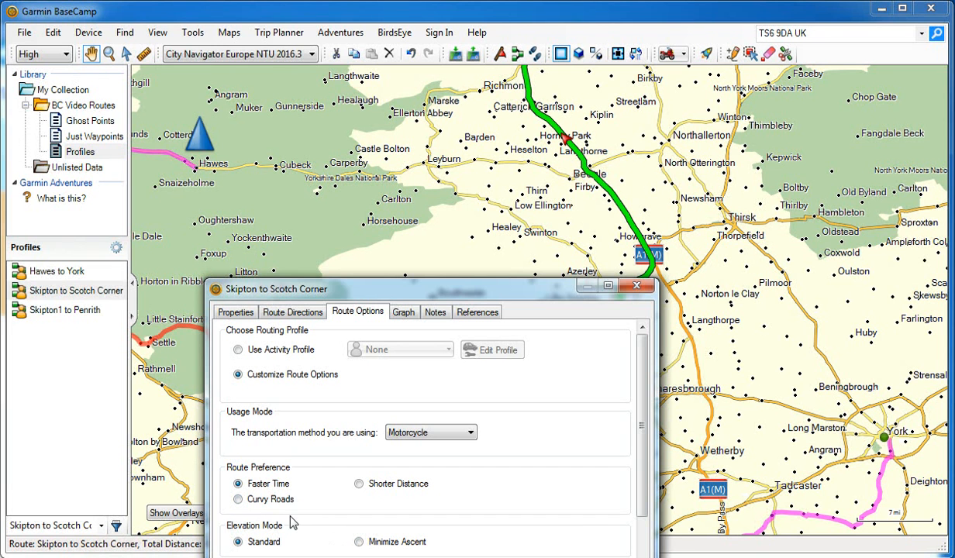
click(359, 484)
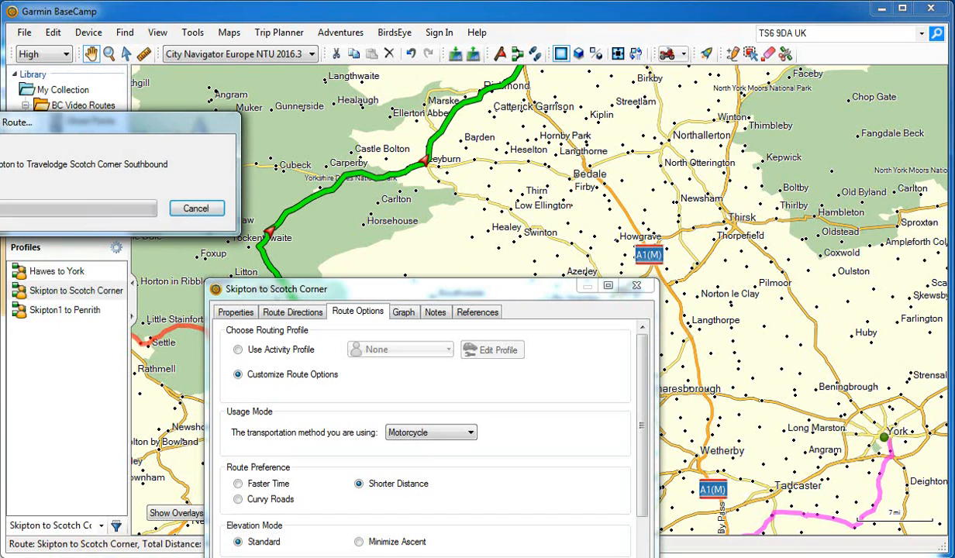
click(637, 288)
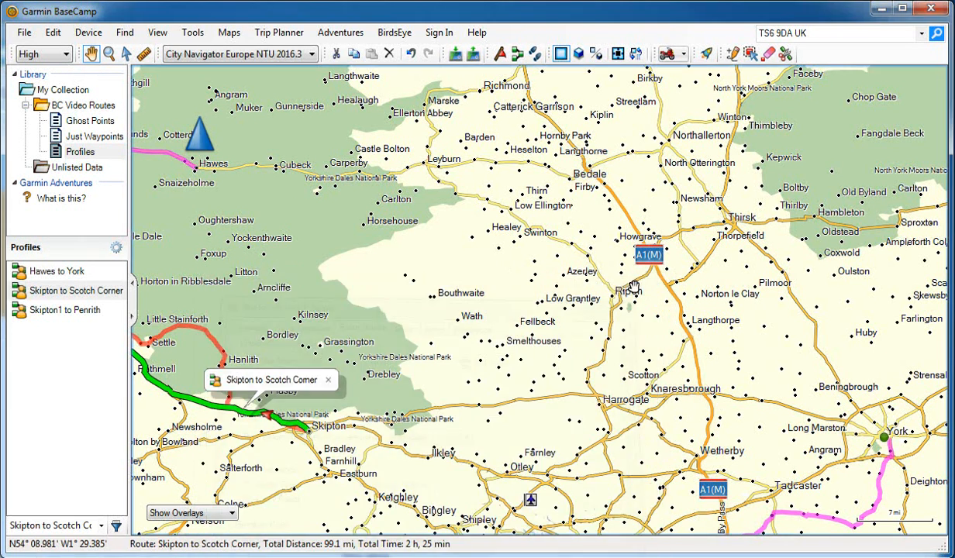
Review the Hawes to York route's options and switch the route from custom options to the Motorcycling activity profile.
double_click(66, 275)
click(358, 314)
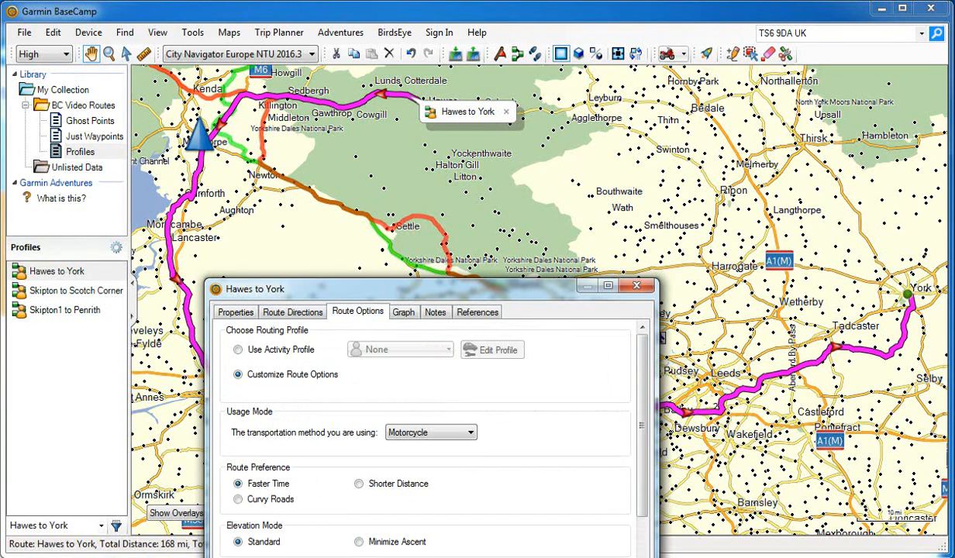
click(637, 286)
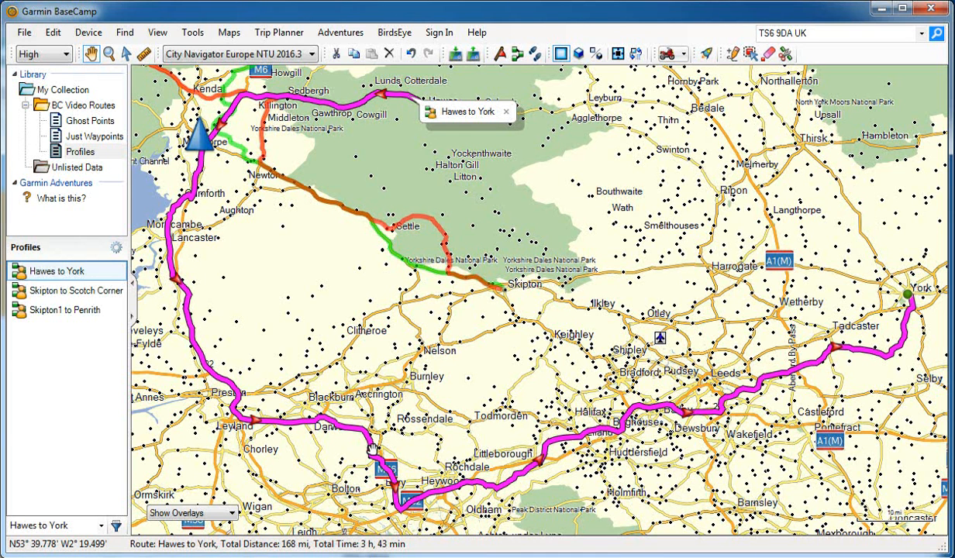
double_click(79, 277)
drag(396, 280, 229, 343)
click(190, 356)
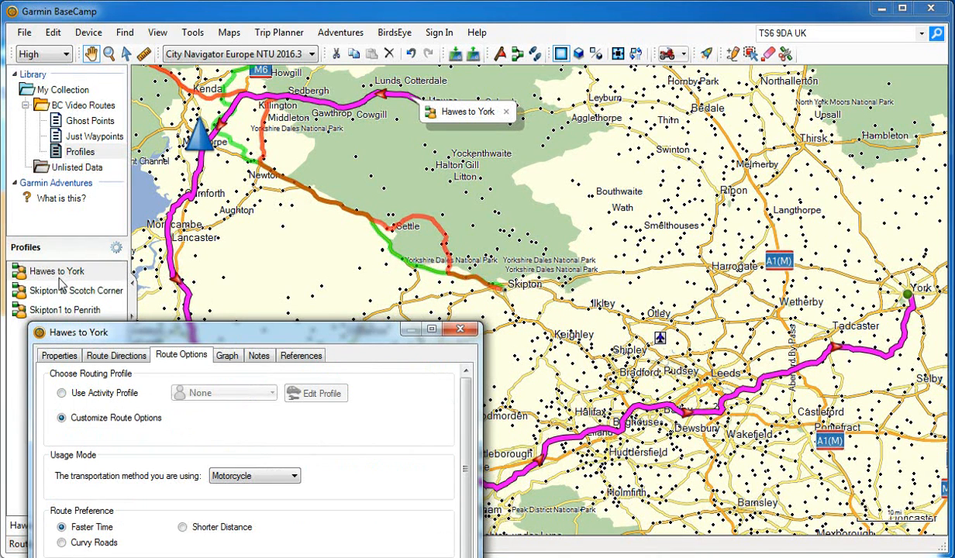
click(63, 394)
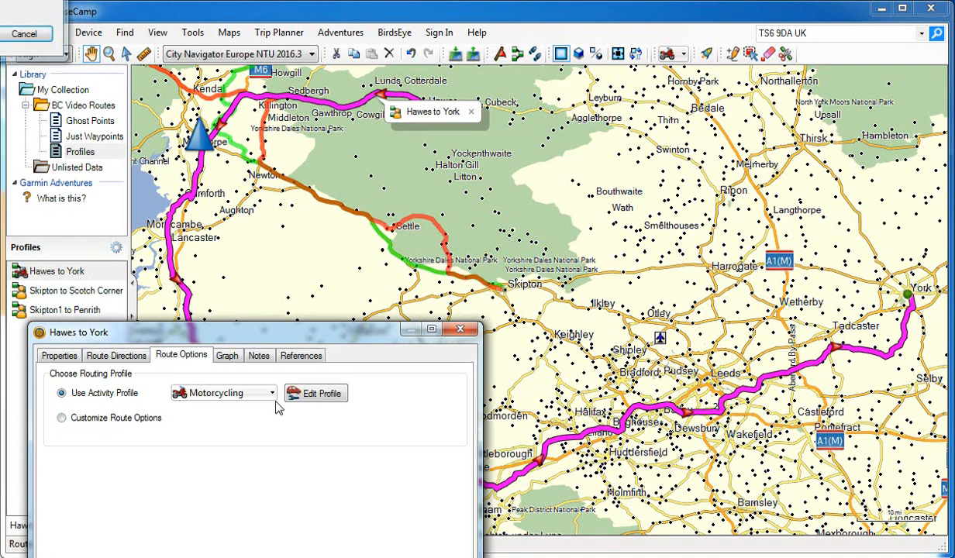
Return the Hawes to York route to customized options, set its route preference to Faster Time, and close its properties.
click(62, 418)
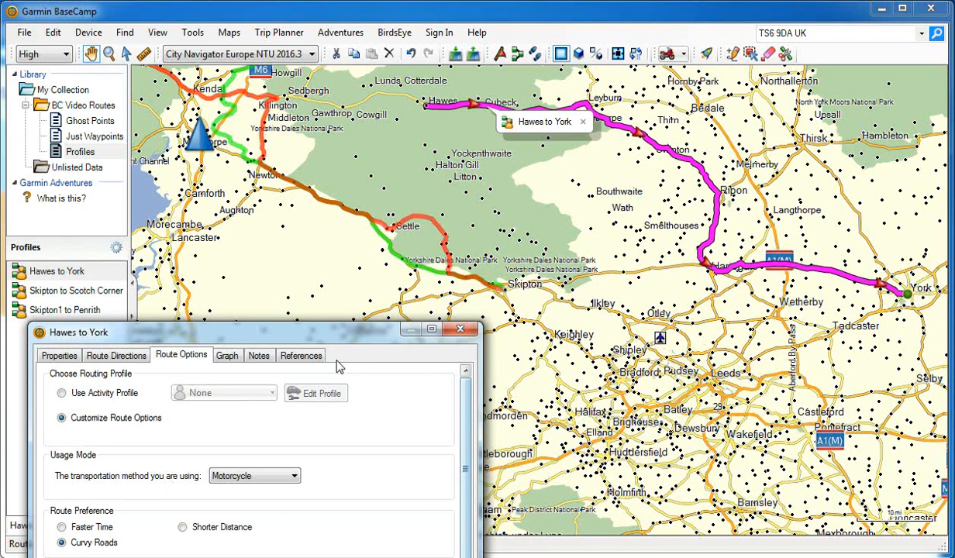
drag(324, 343, 299, 306)
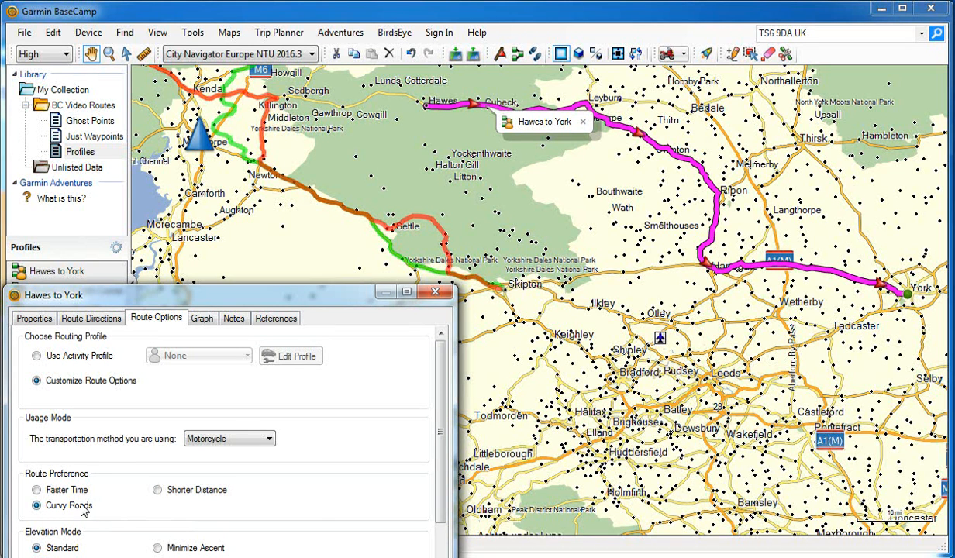
click(36, 490)
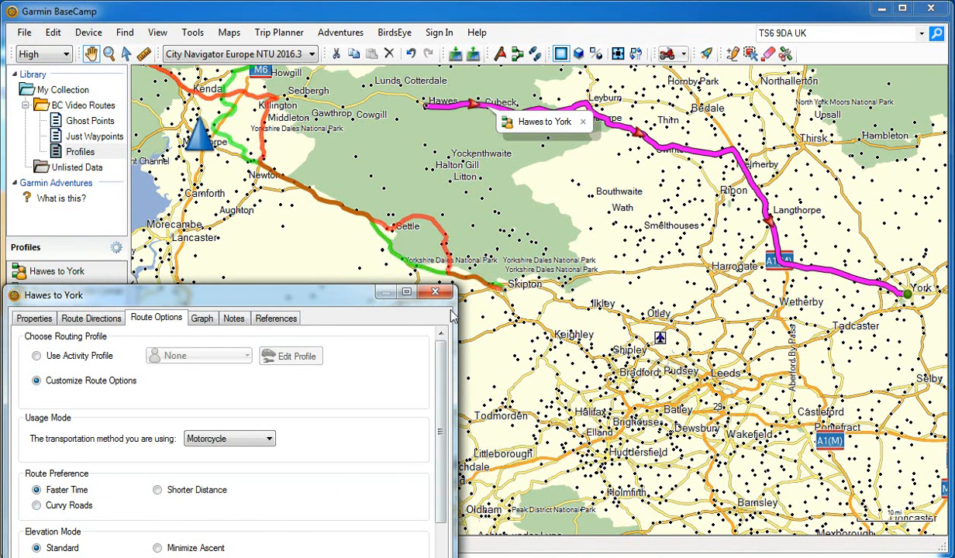
click(441, 294)
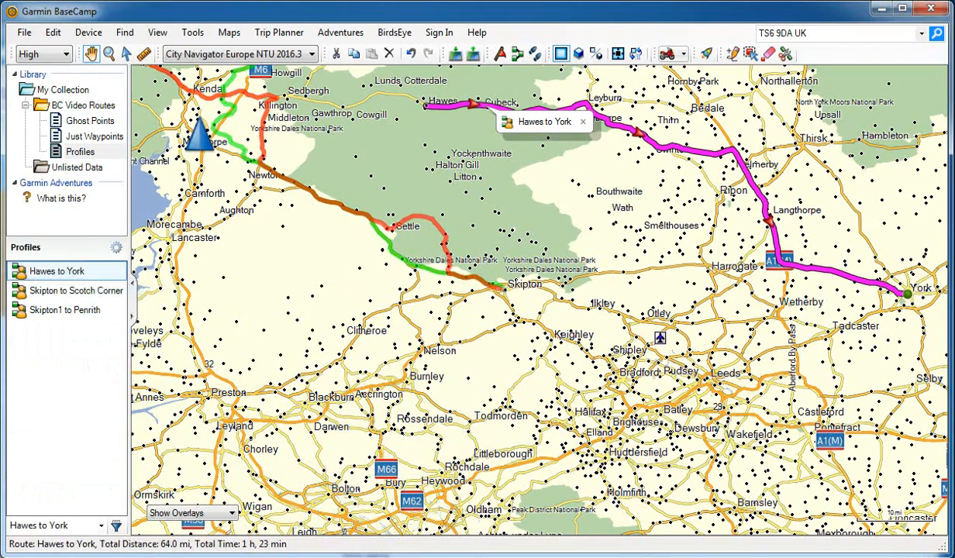